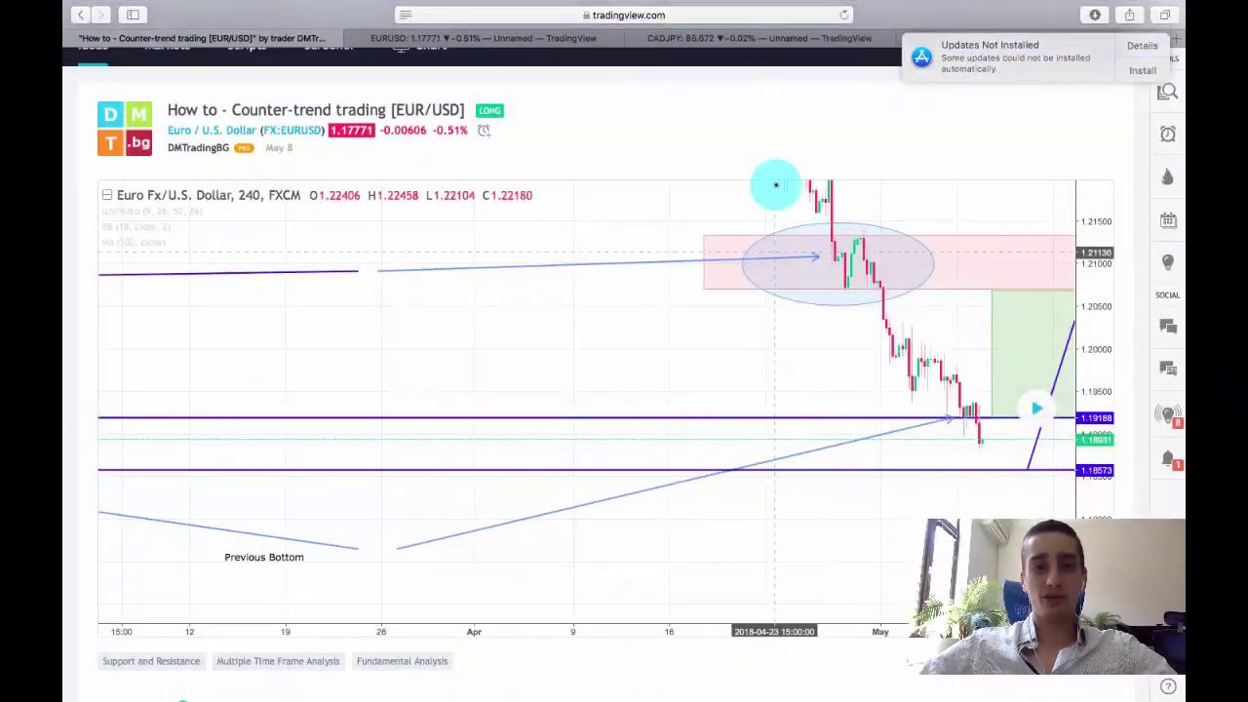
Step: Examine the published EUR/USD counter-trend idea's support and correction zones, and play its chart forward over the subsequent price action
scroll(810, 164, "down", 1)
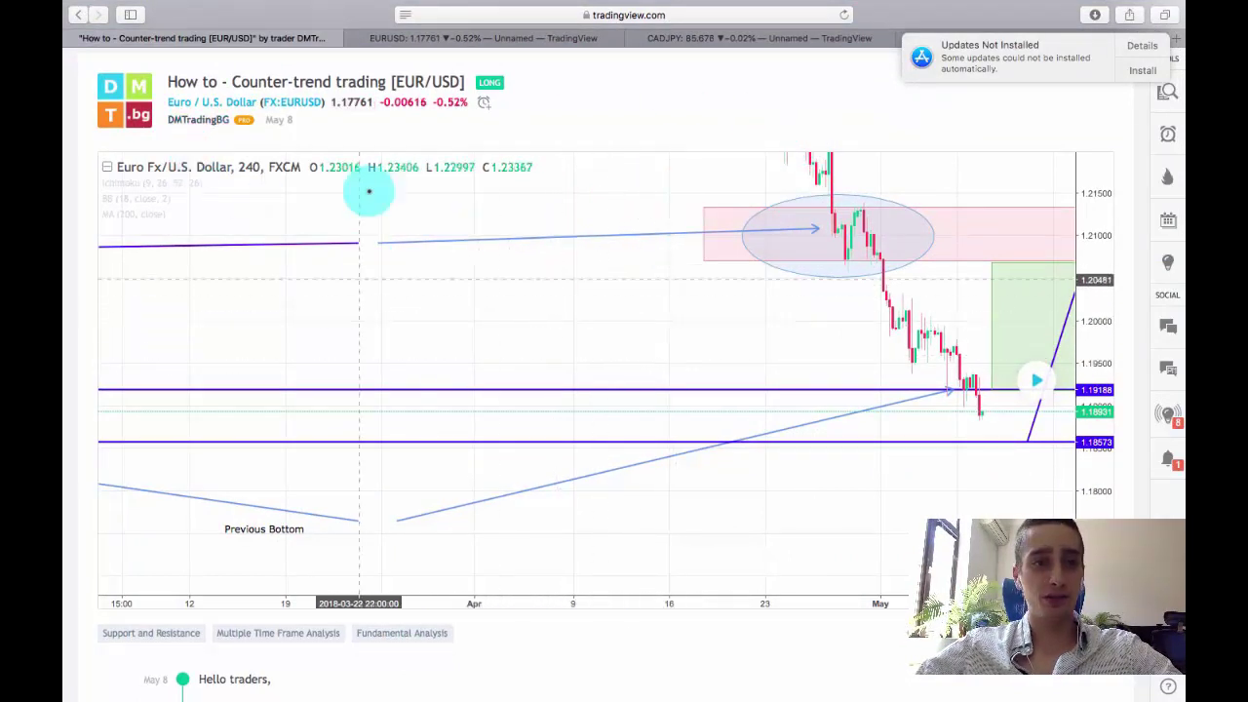
left_click_drag(466, 82, 391, 82)
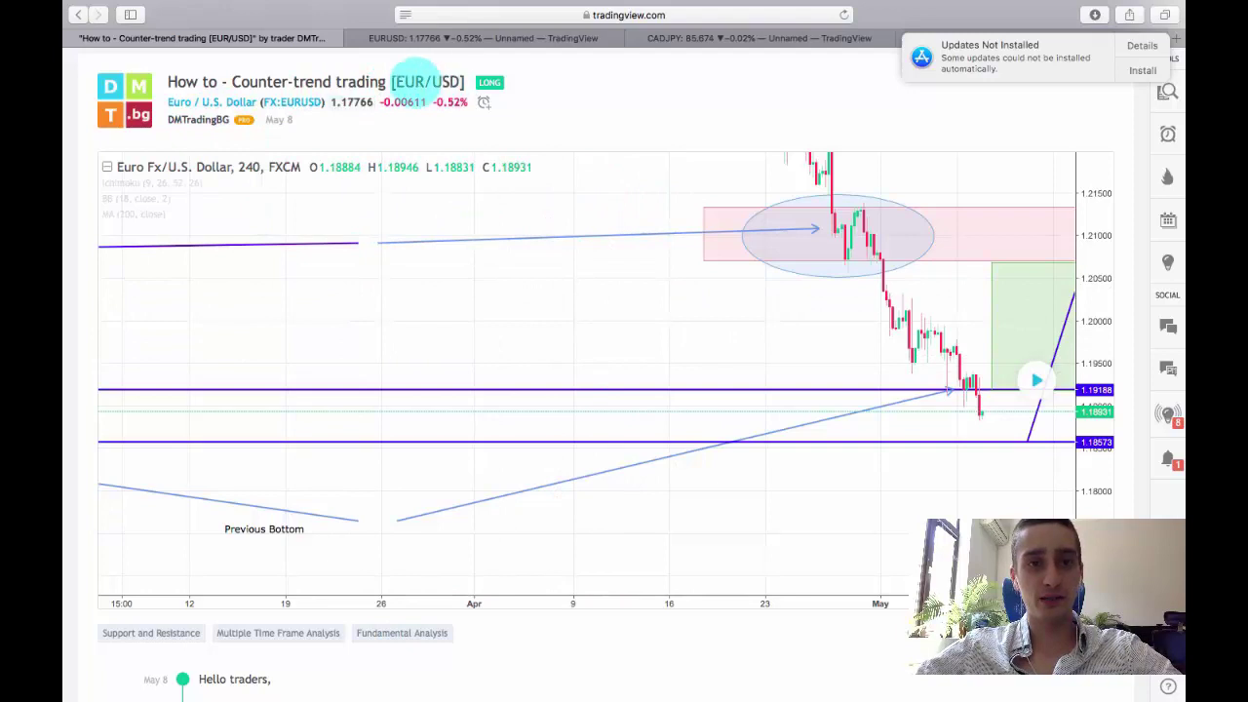
left_click(420, 82)
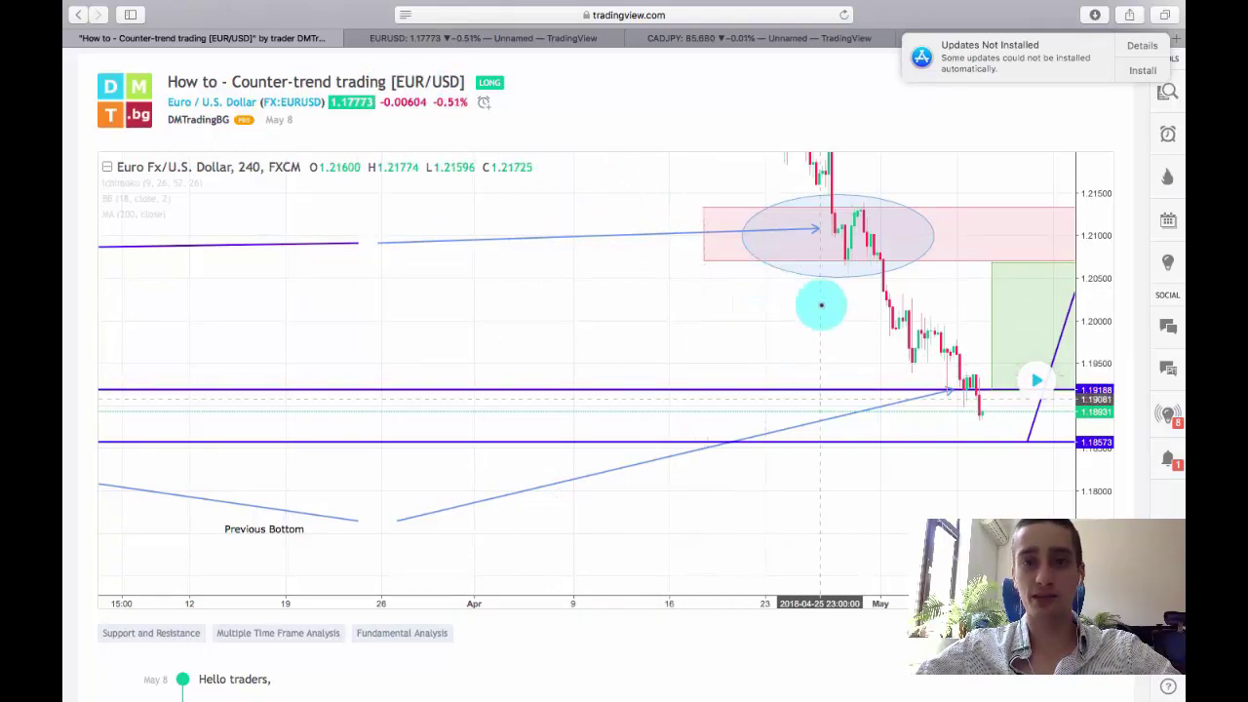
left_click_drag(821, 305, 732, 309)
scroll(792, 308, "down", 1)
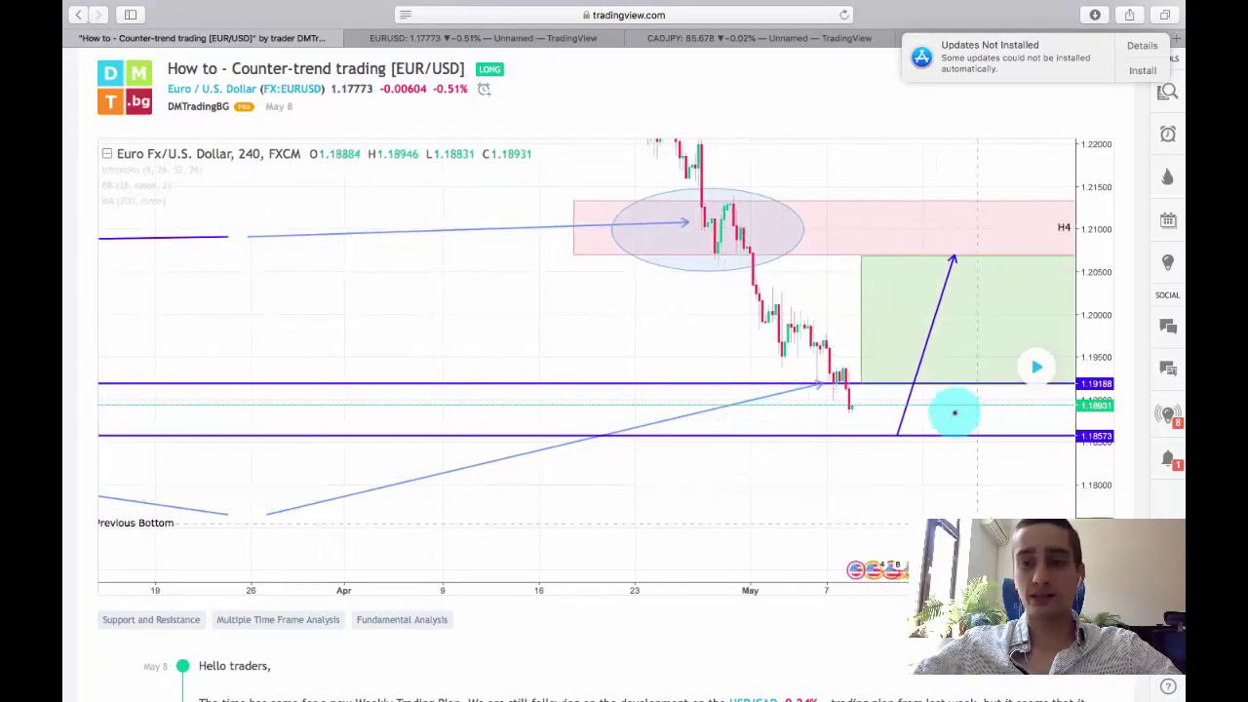
left_click_drag(793, 335, 613, 340)
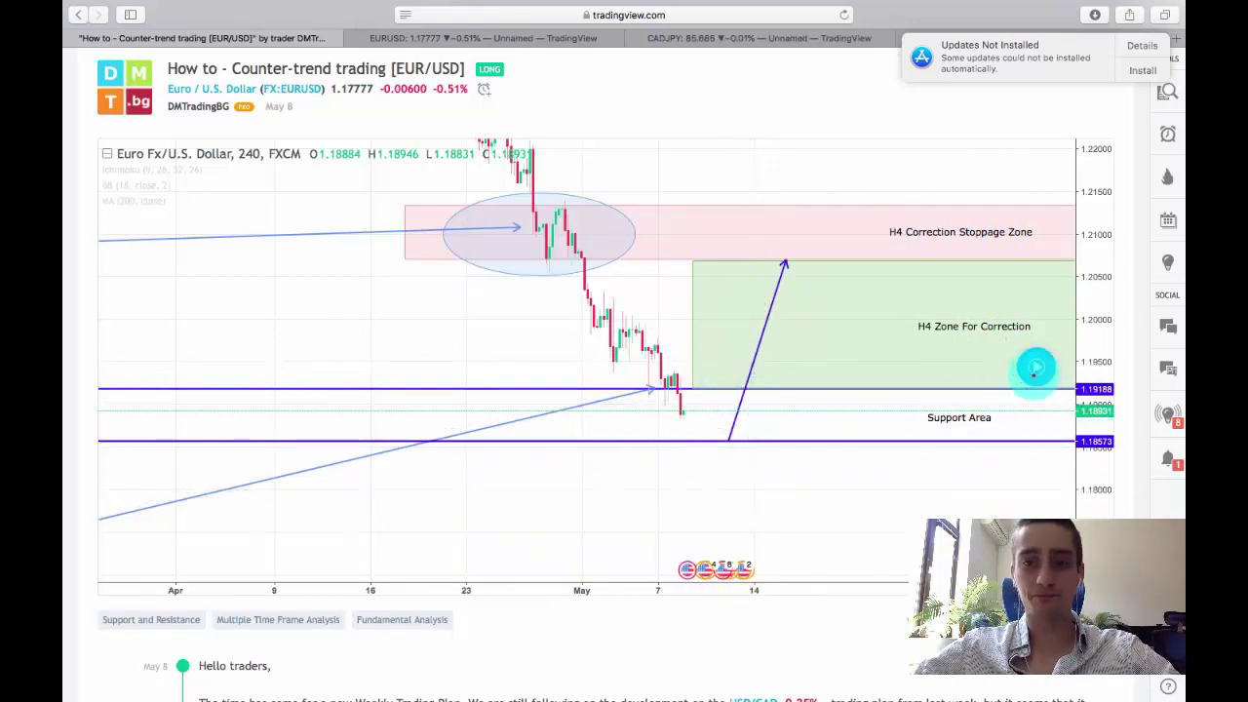
left_click(1036, 368)
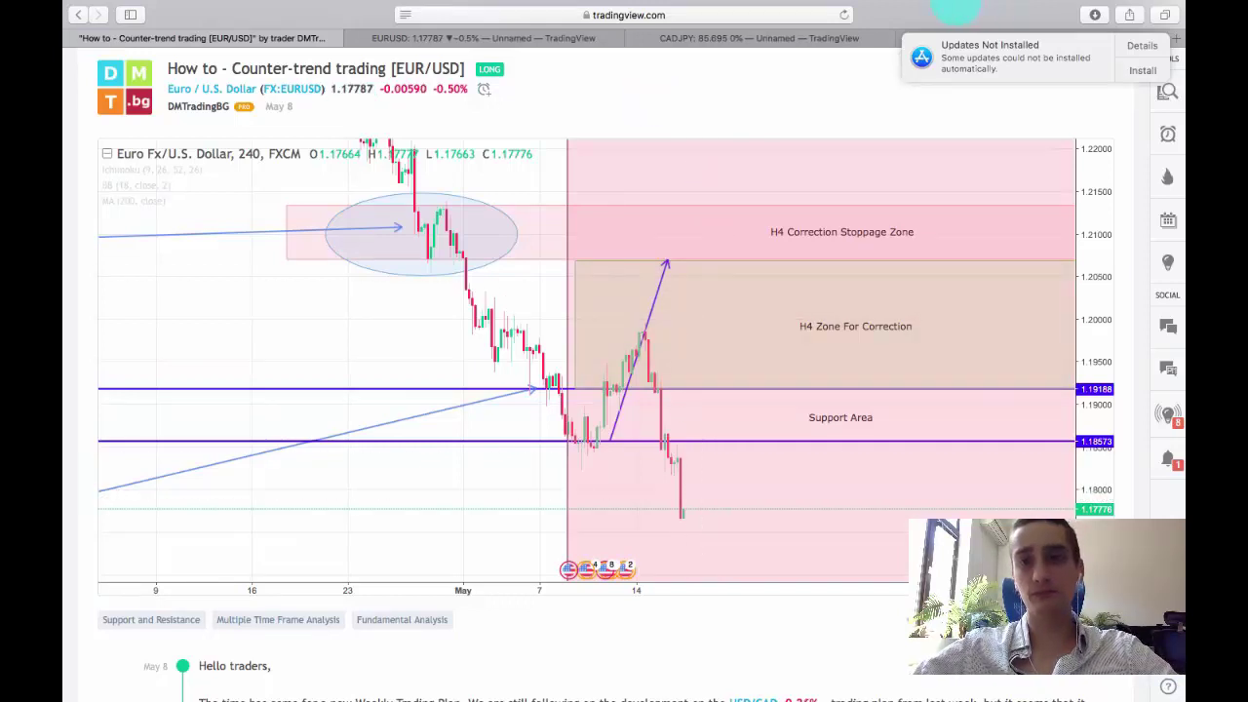
Step: Switch to the DM Trading Bulgaria Twitter page to view the posted EUR/USD chart with its entry and stop loss
left_click(853, 8)
left_click(891, 25)
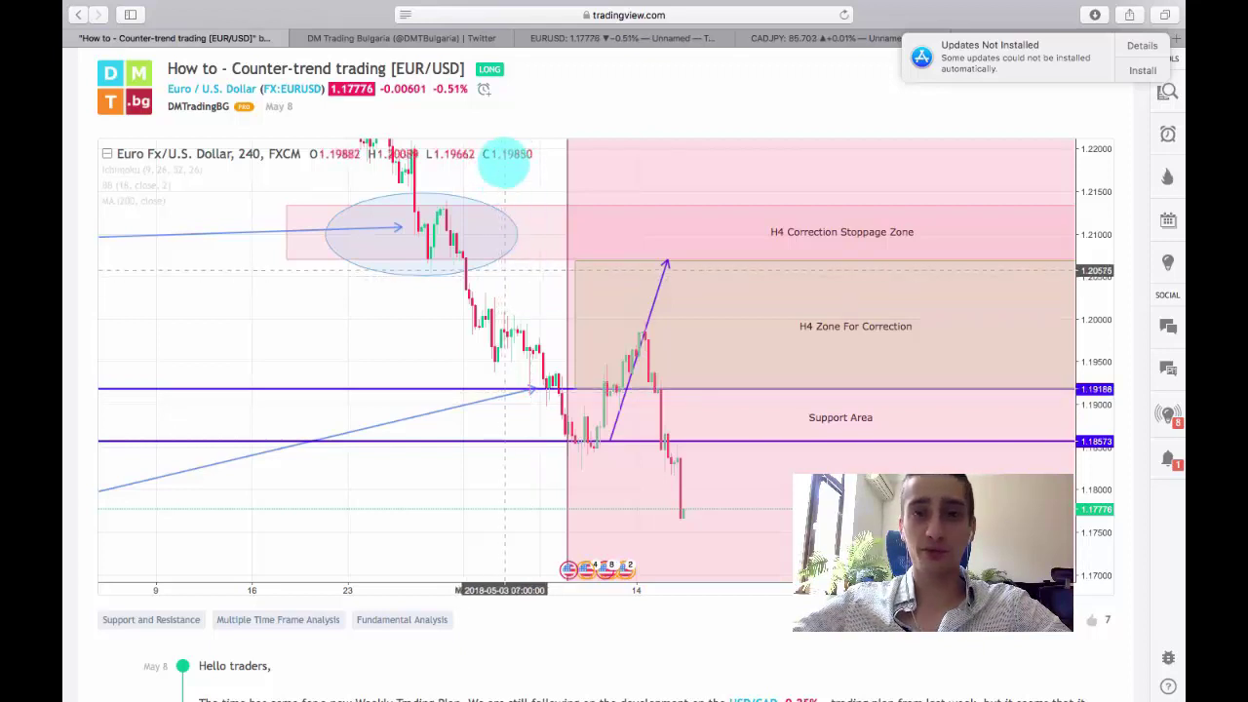
left_click(376, 37)
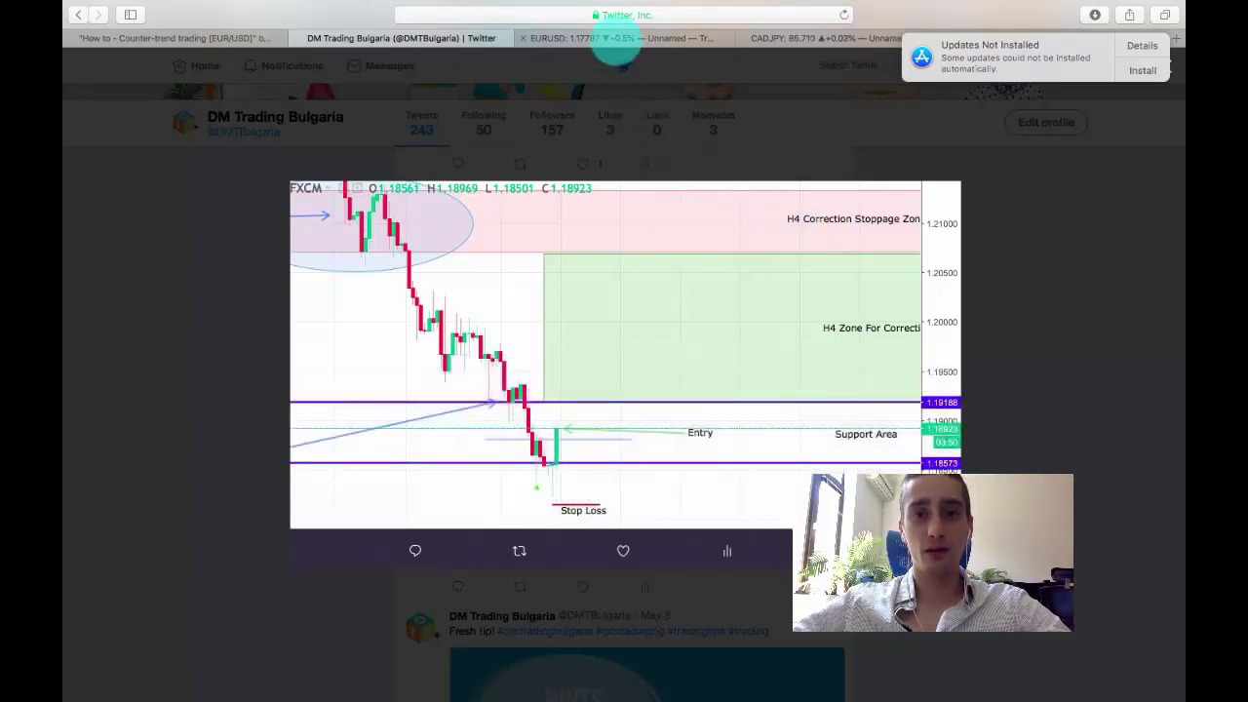
Step: Switch to the EURUSD 4h chart and draw a green arrow from about 1.1918 down to the 9 May entry candle near 1.1886
left_click(616, 41)
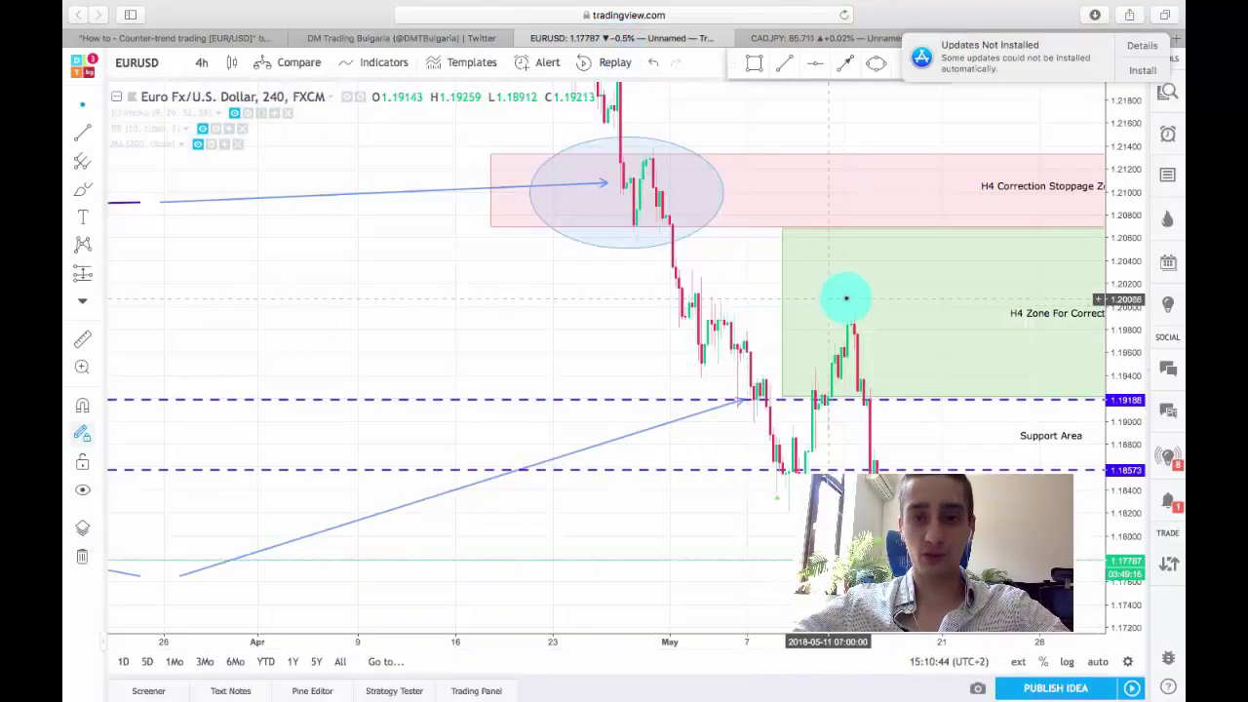
scroll(878, 293, "right", 5)
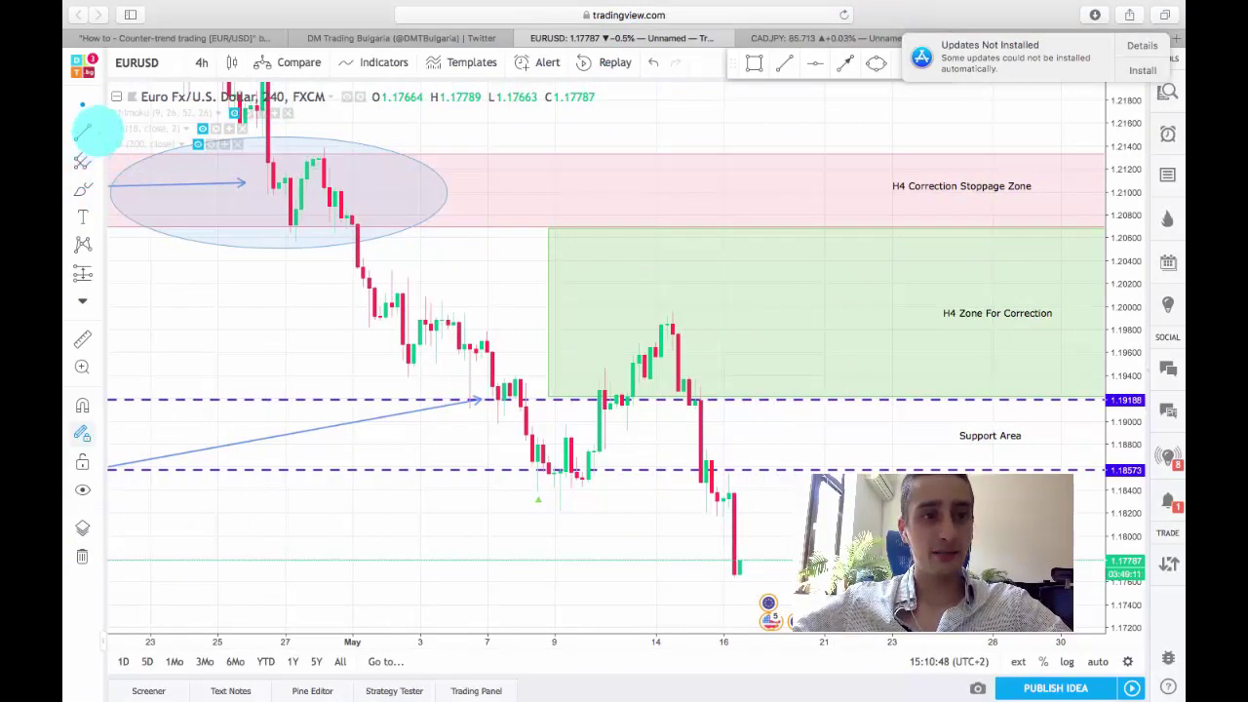
left_click(93, 129)
left_click(229, 293)
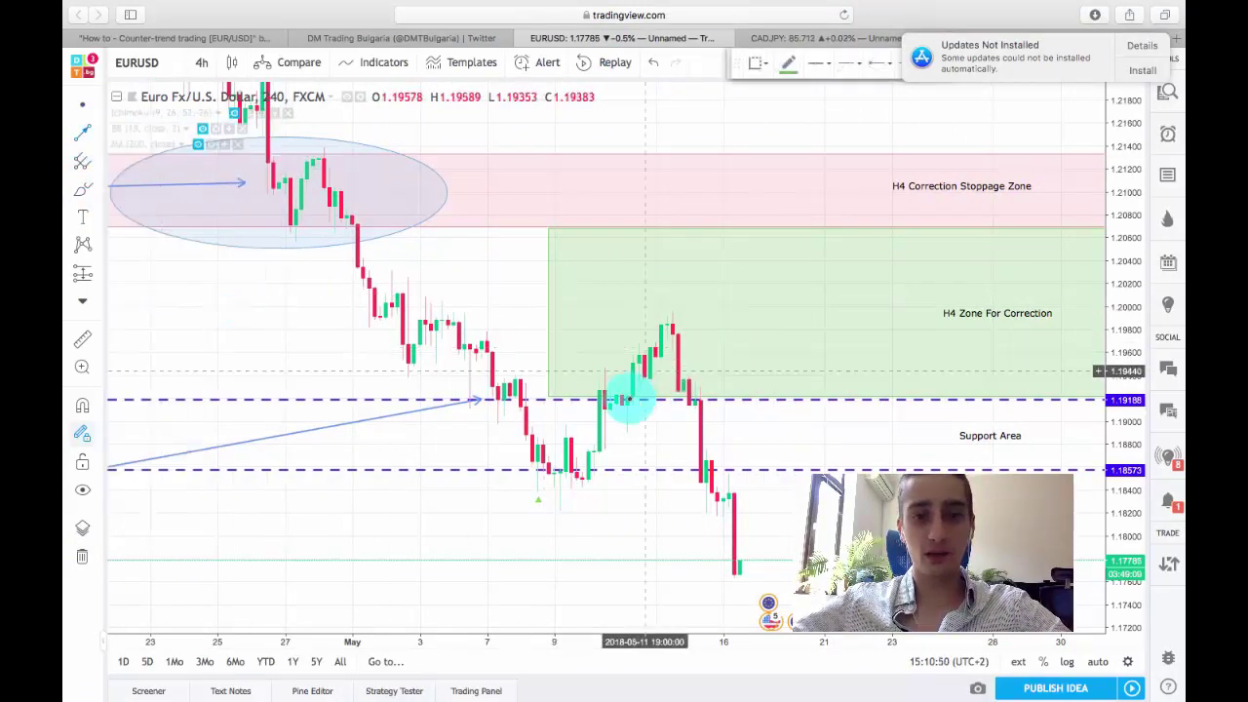
left_click(532, 400)
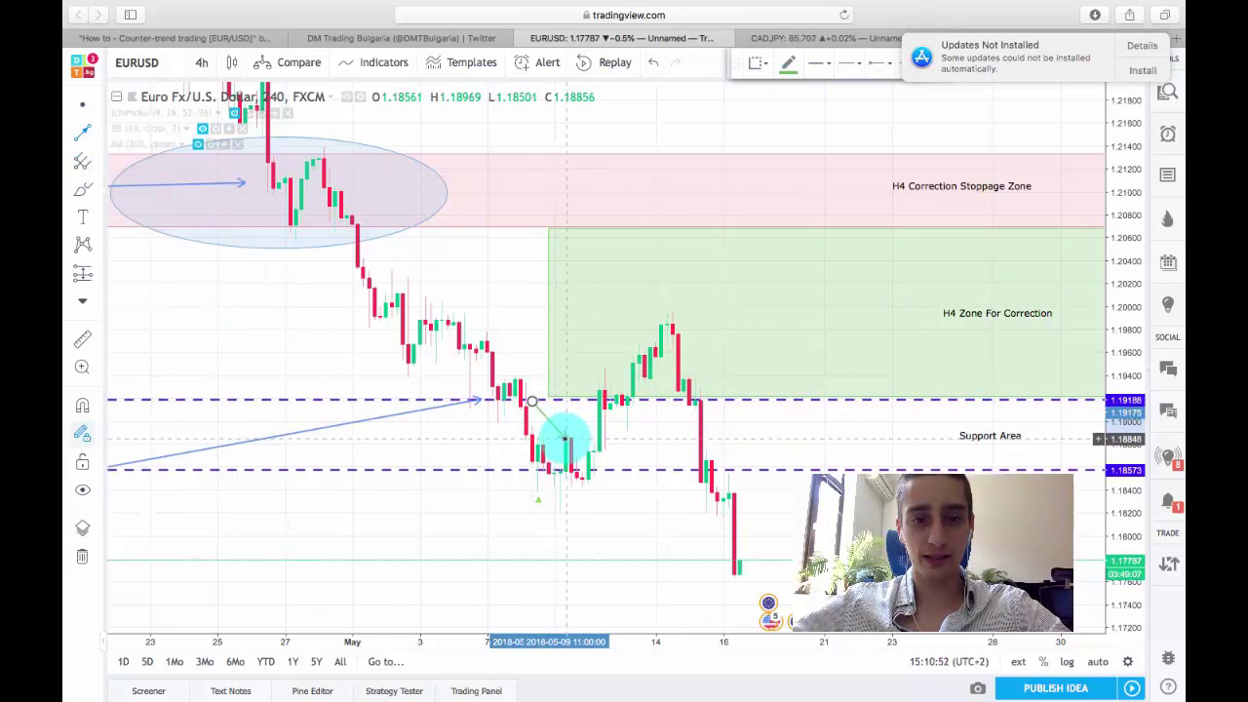
left_click(564, 439)
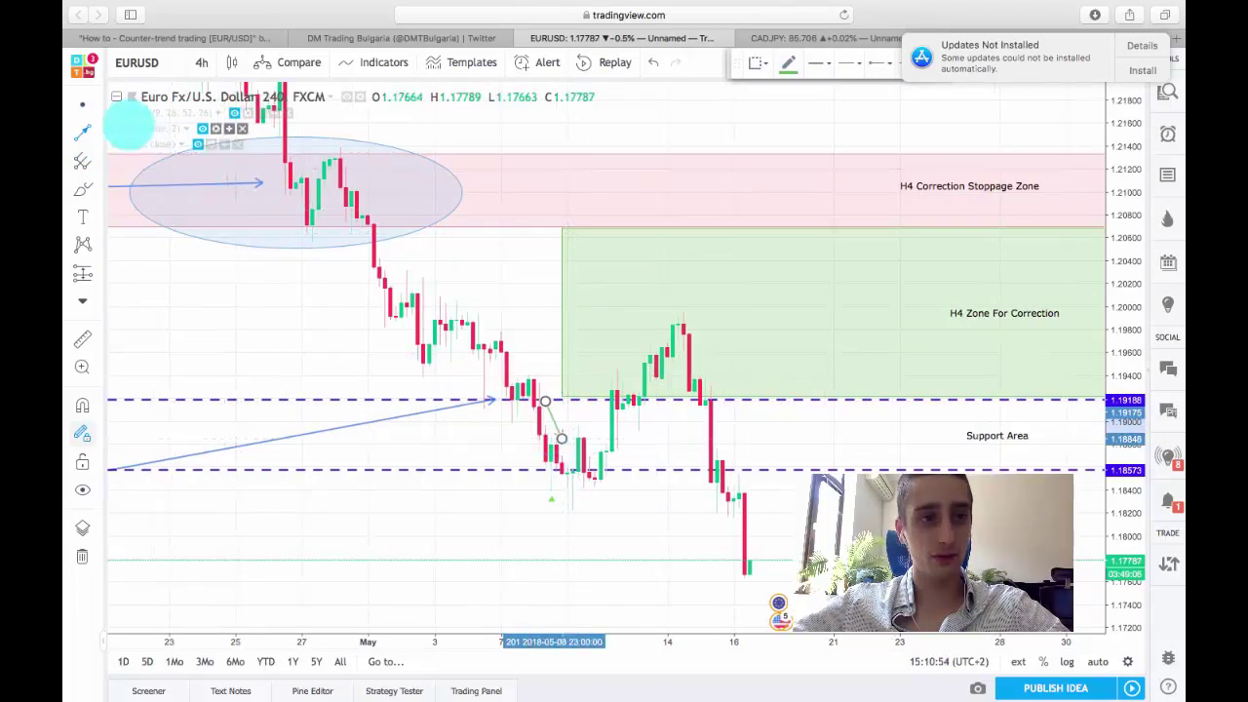
left_click(82, 103)
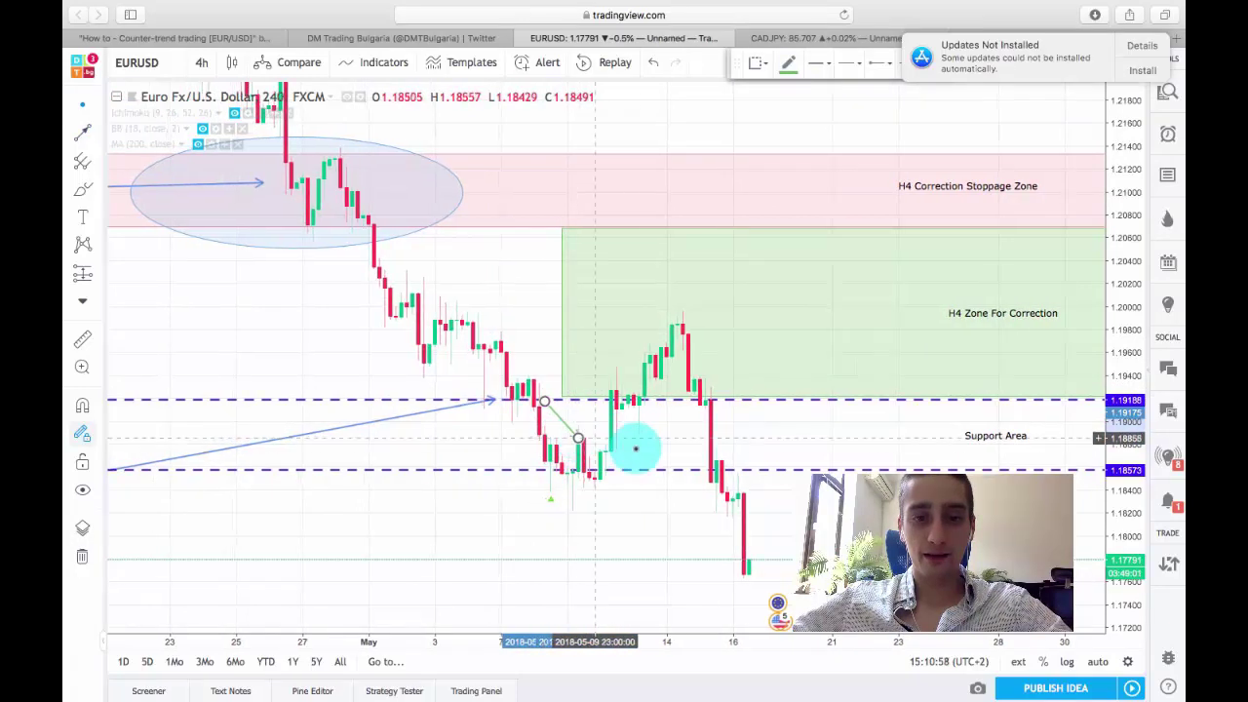
left_click_drag(585, 440, 590, 472)
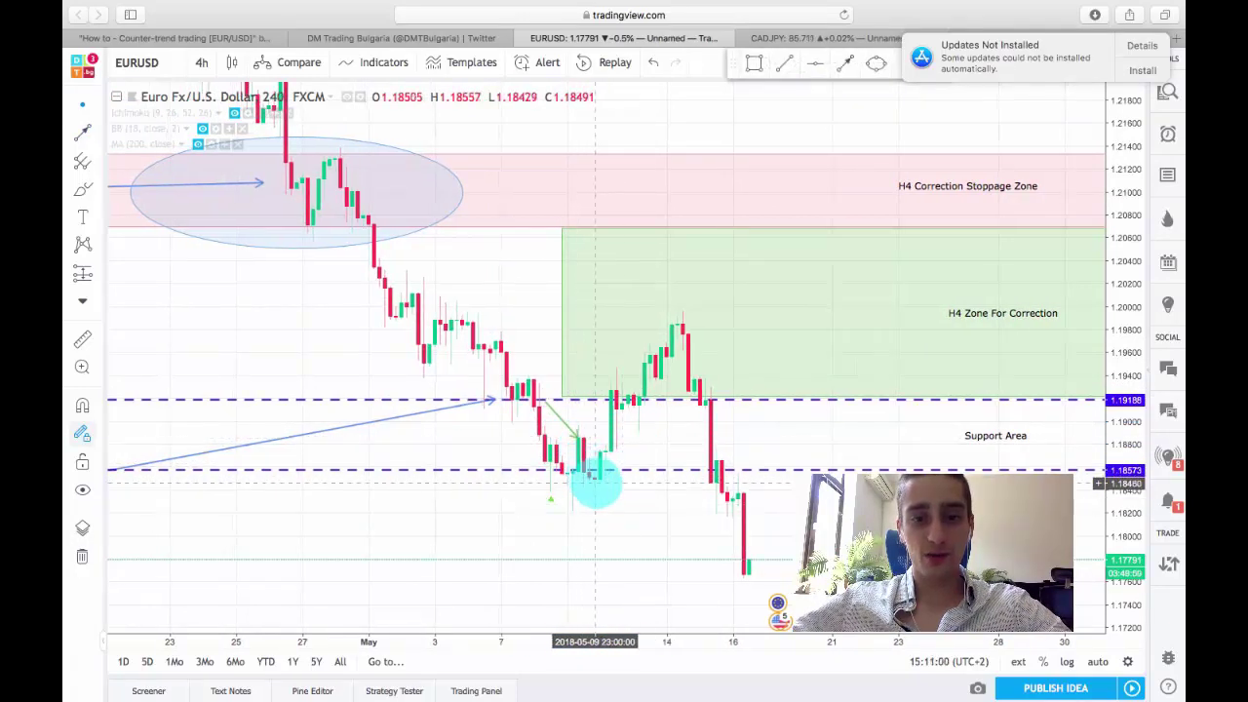
Step: Draw a near-horizontal trend line at about 1.1817 beneath the May lows, from 8 May to 11 May, marking the stop loss
left_click(785, 64)
left_click(563, 504)
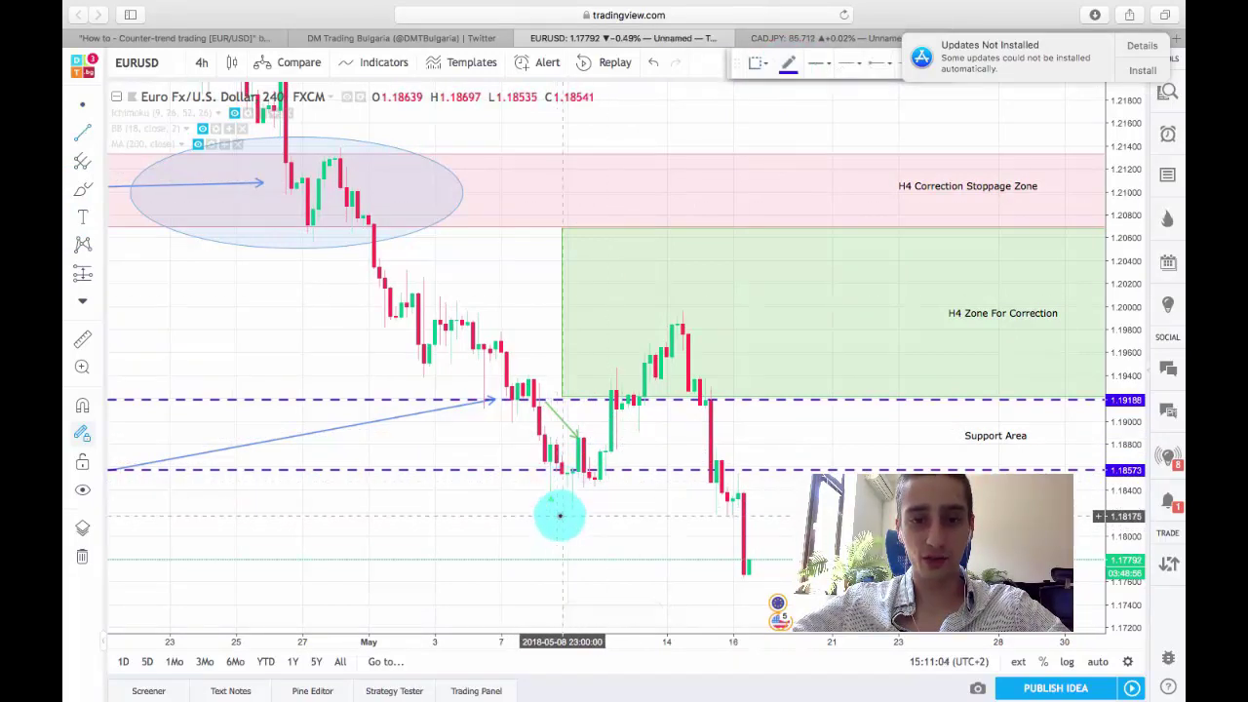
left_click(591, 515)
left_click_drag(592, 515, 650, 516)
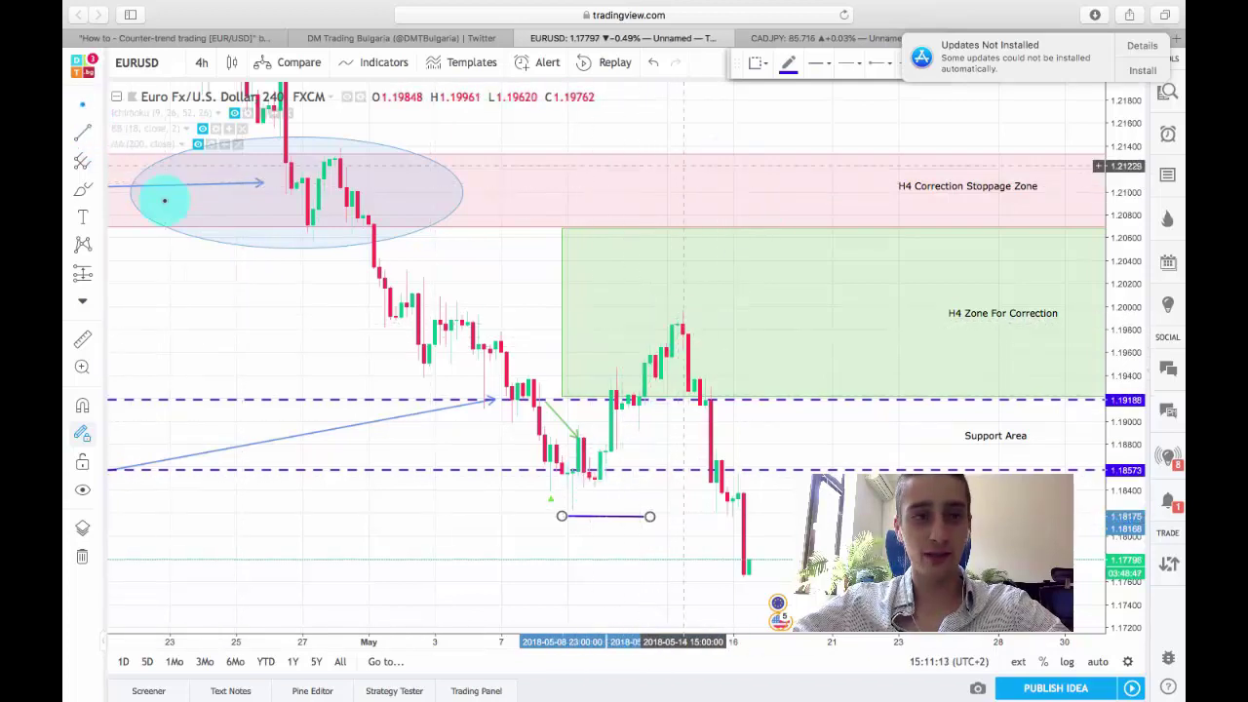
left_click_drag(731, 63, 664, 116)
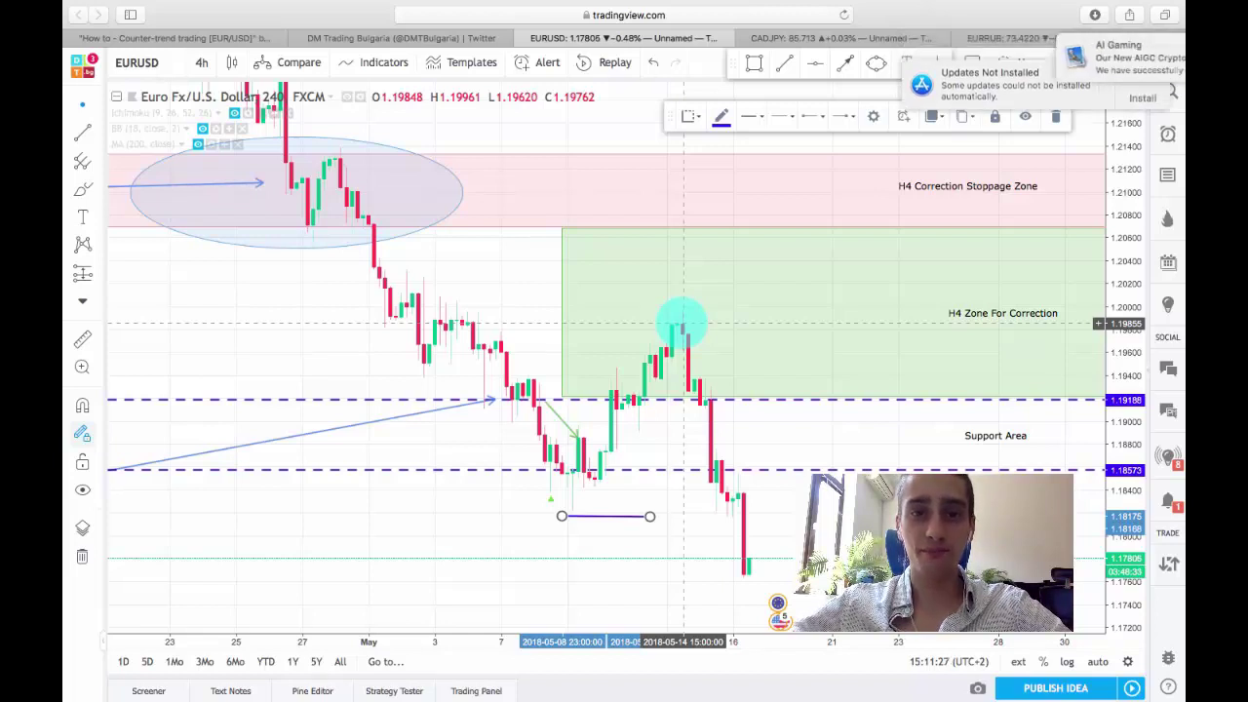
Step: Draw an ellipse around the 14 May swing high inside the H4 Zone For Correction, topping out at about 1.1996
left_click(1143, 45)
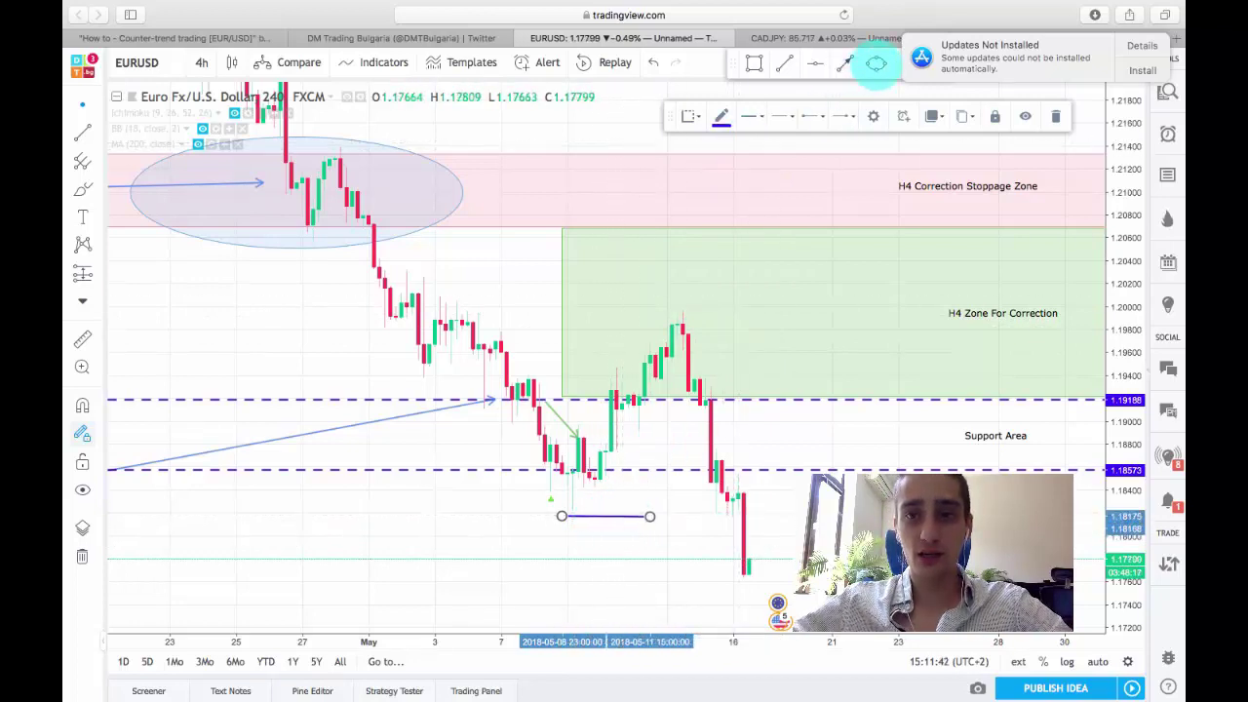
left_click(875, 61)
left_click(671, 311)
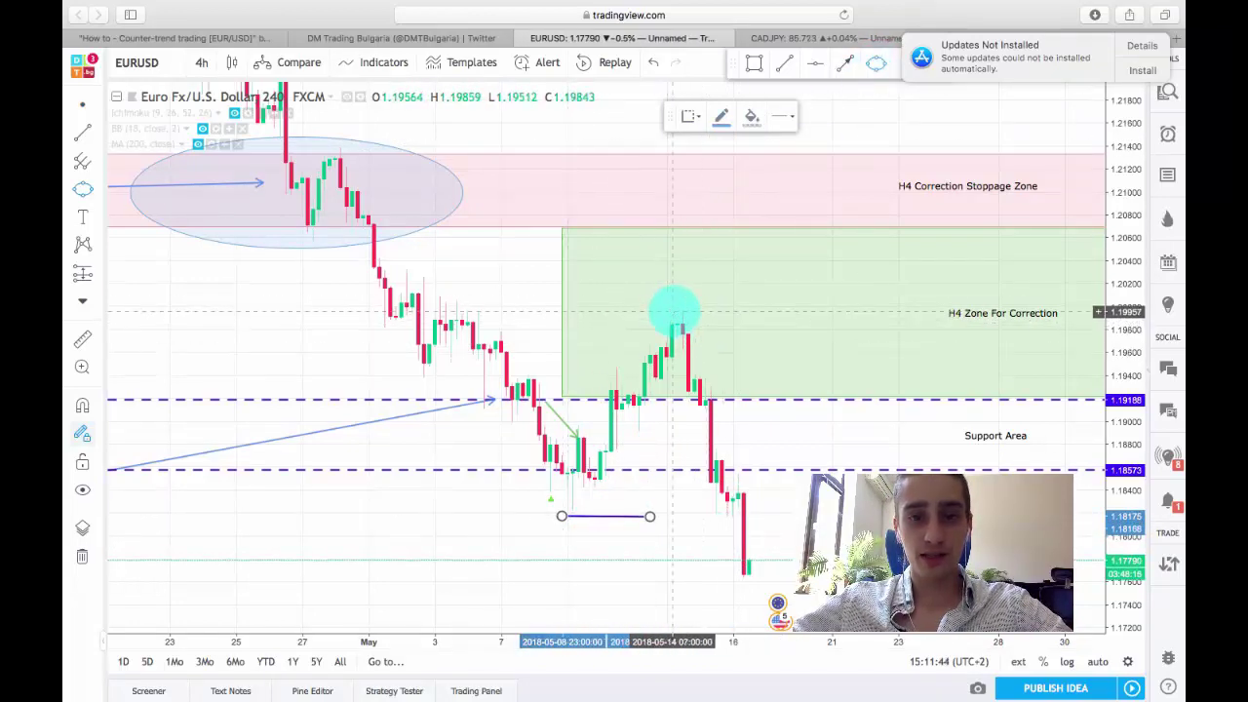
left_click(672, 347)
left_click(711, 339)
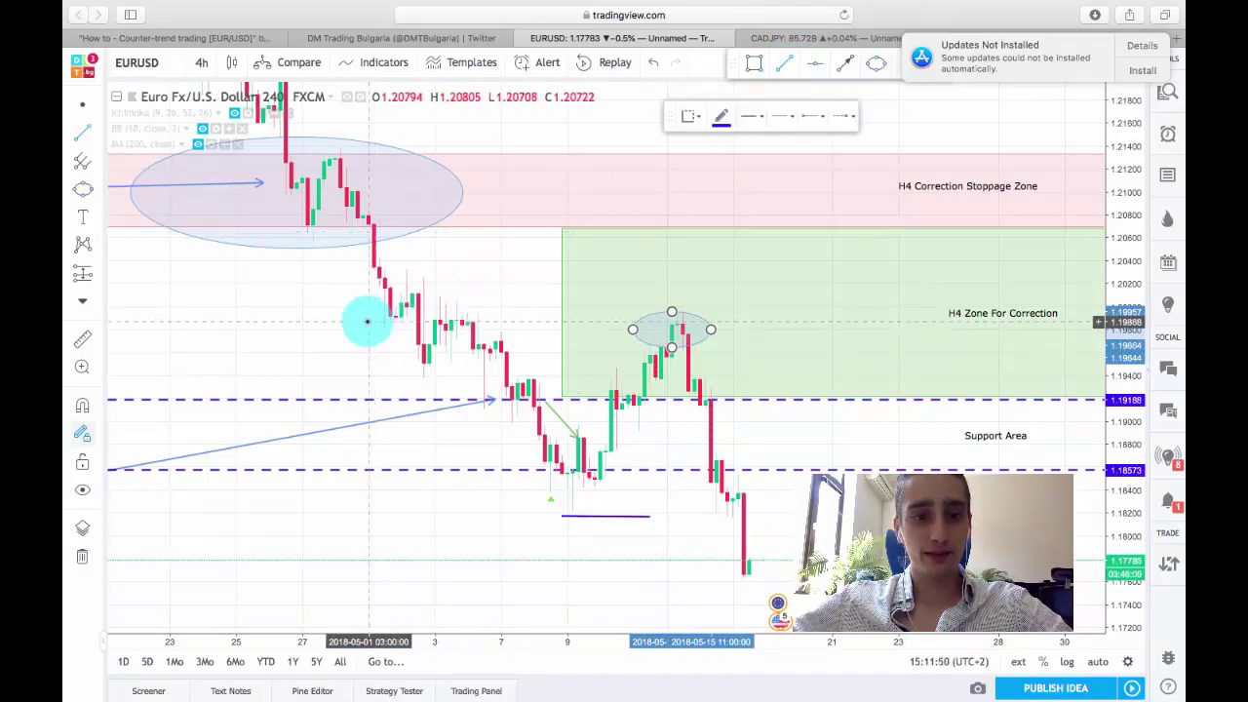
Step: Draw a horizontal trend line at about 1.1988 from 1 May to 17 May, through the circled swing high
left_click_drag(367, 320, 757, 318)
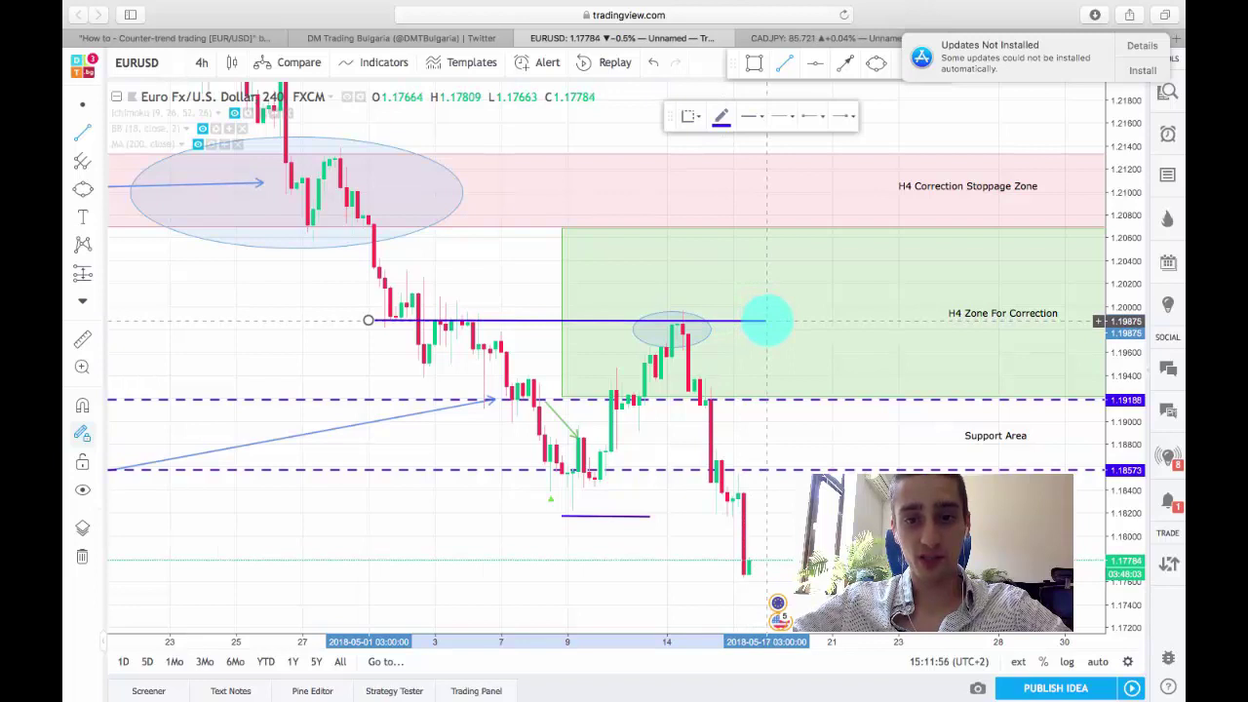
left_click_drag(767, 320, 767, 320)
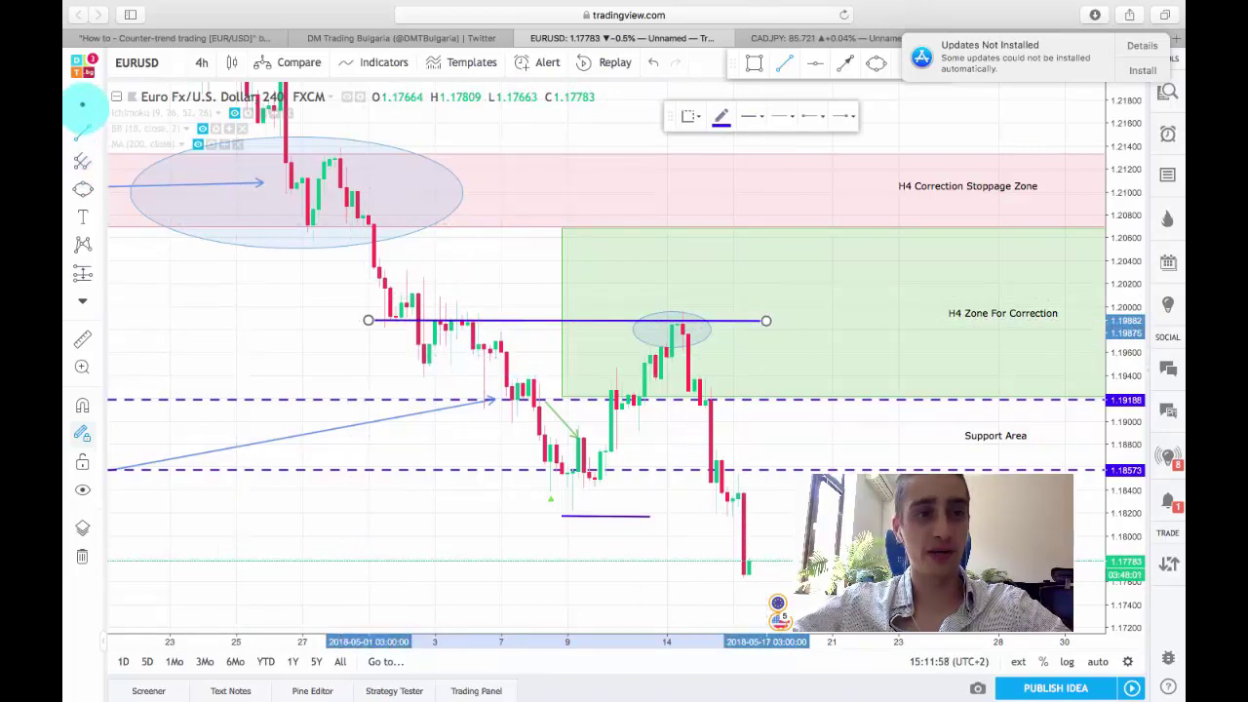
left_click(361, 339)
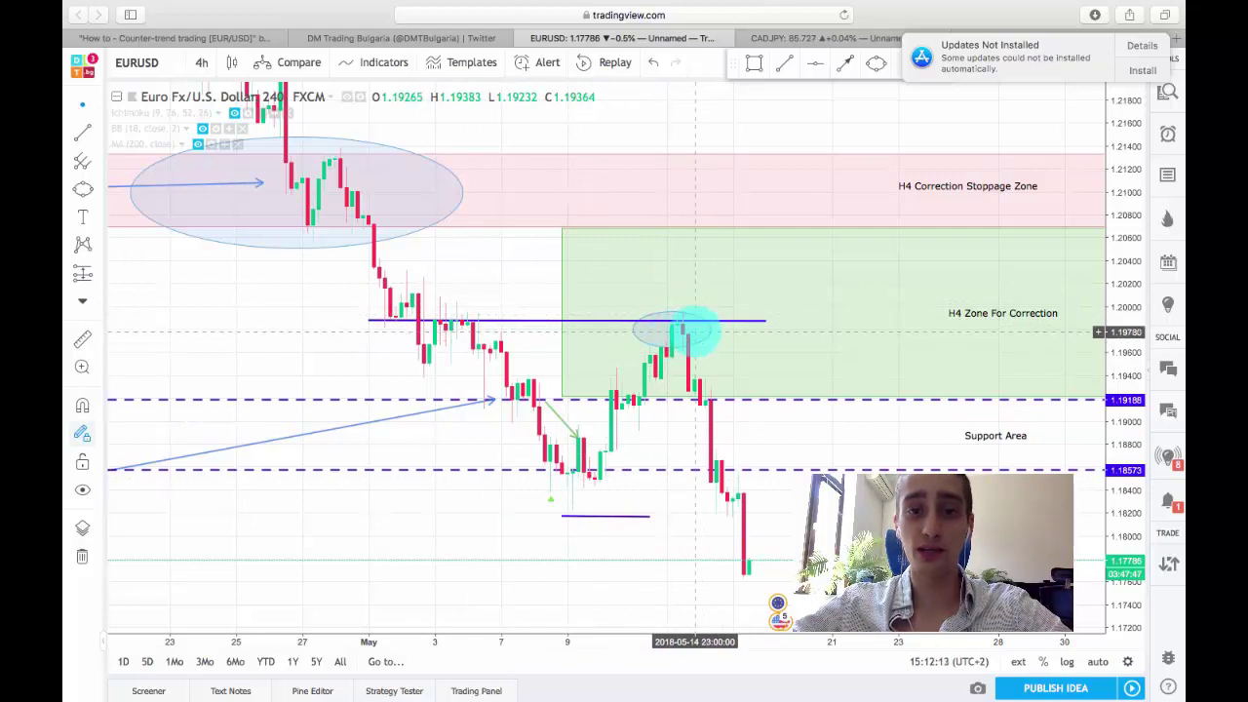
left_click(682, 319)
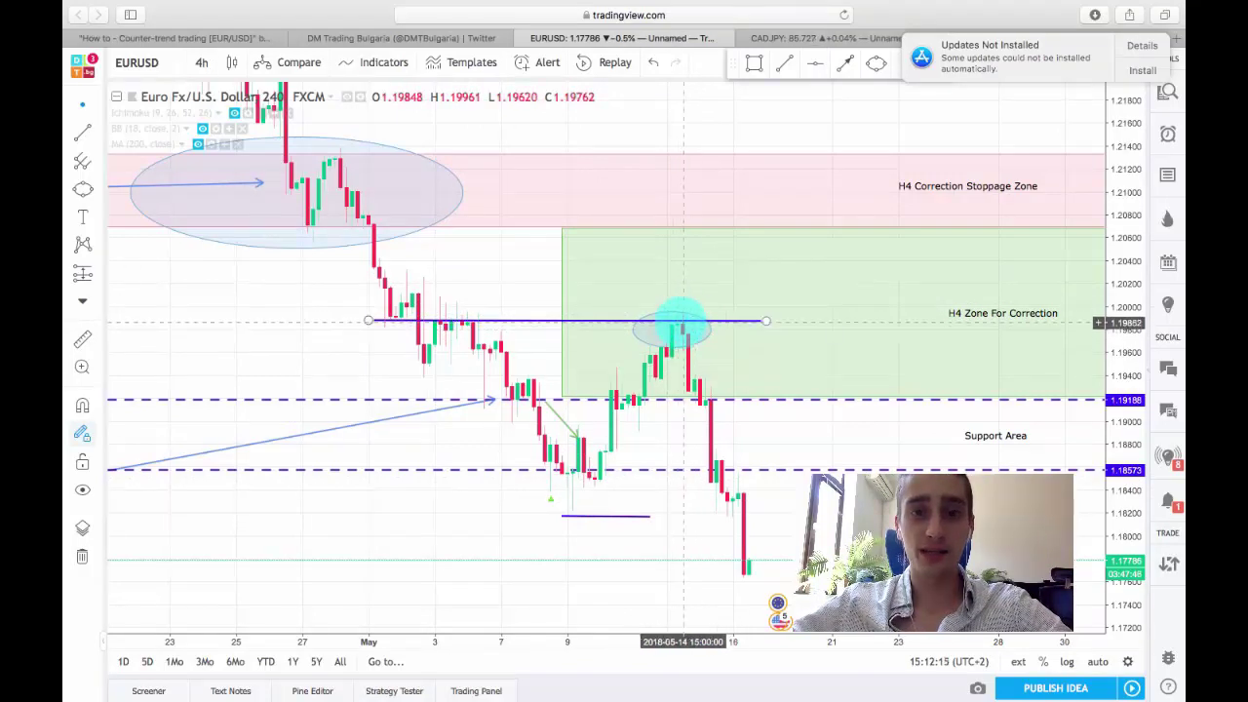
left_click(663, 462)
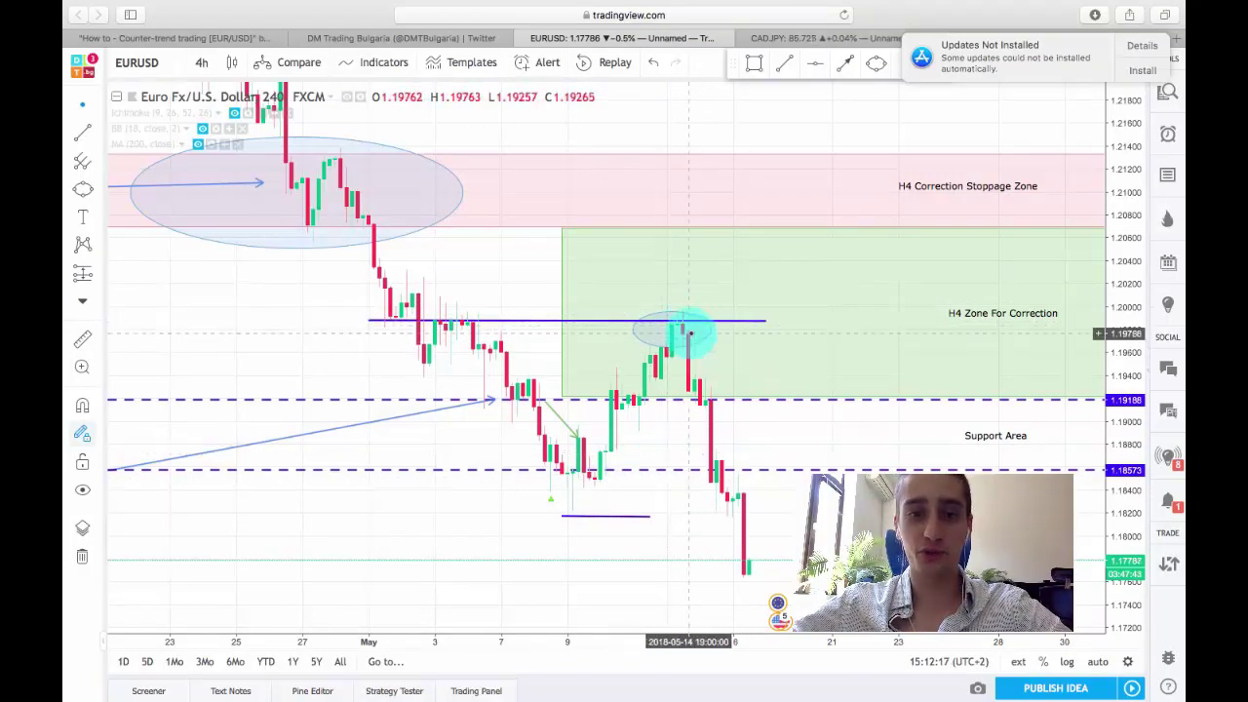
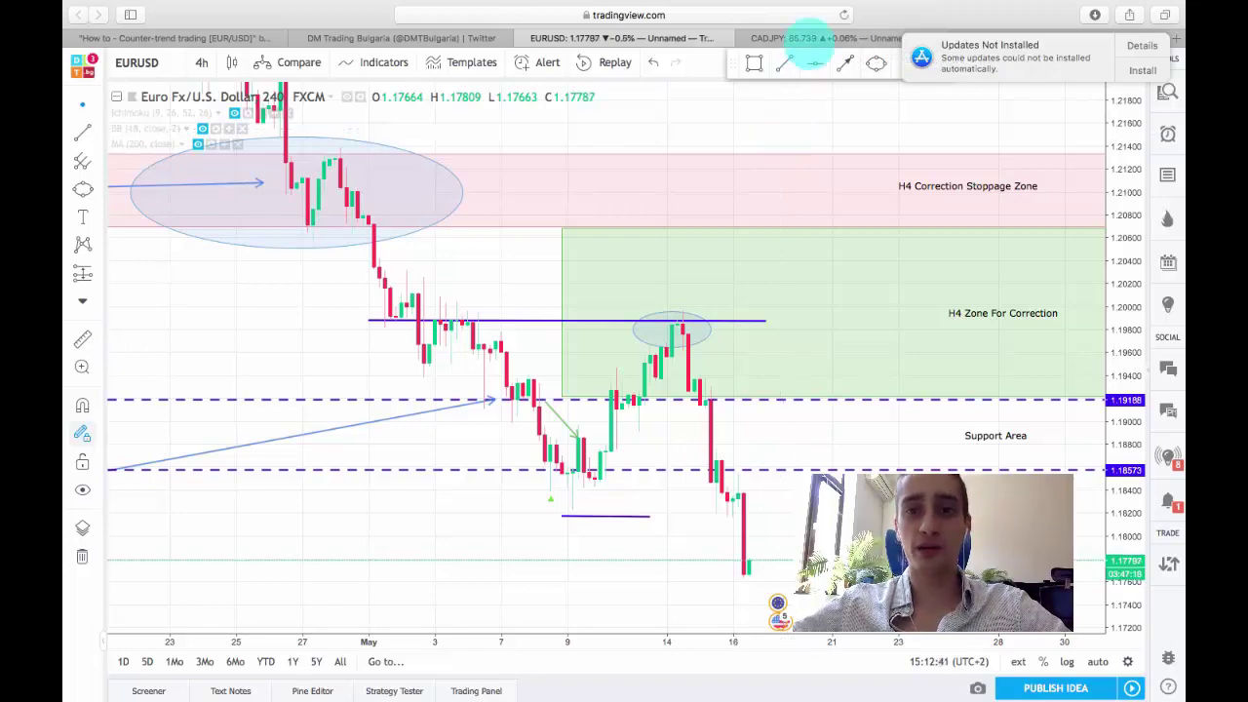
Step: Switch to the CADJPY 4h chart and draw an ellipse around the May swing low, spanning about 83.97 to 84.31
left_click(814, 35)
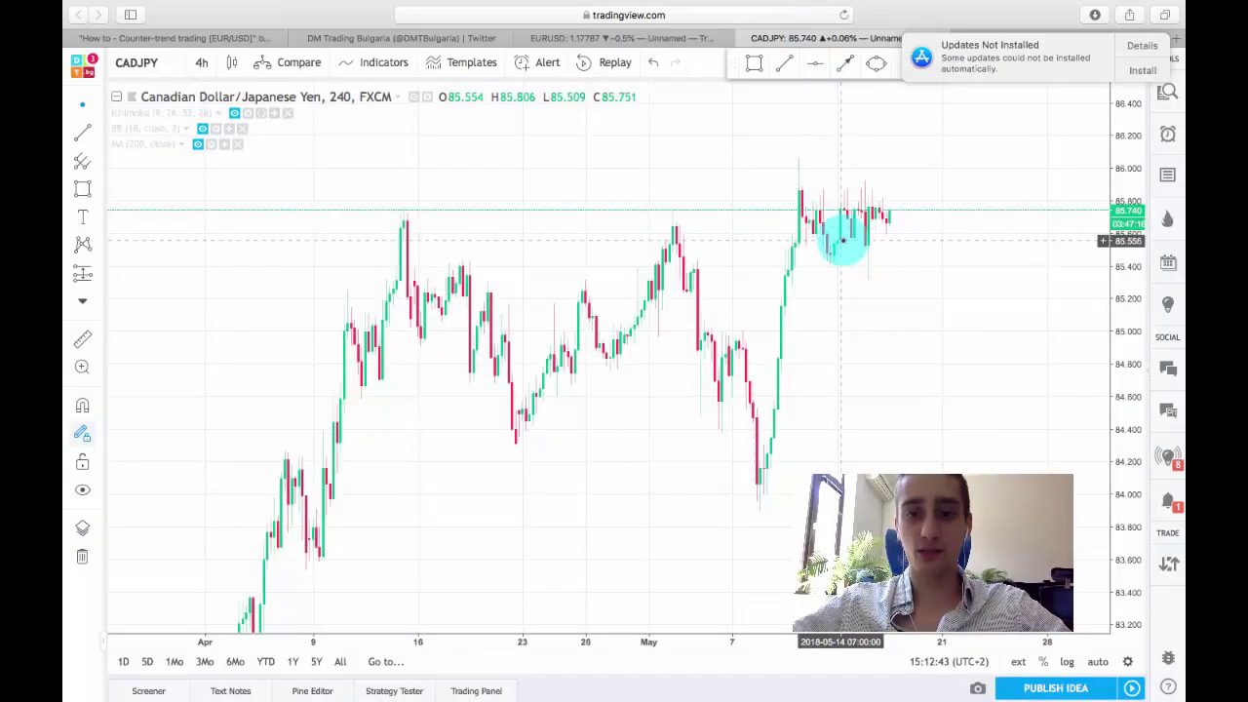
scroll(843, 242, "up", 2)
scroll(843, 241, "down", 1)
left_click_drag(1120, 167, 1122, 234)
left_click(875, 62)
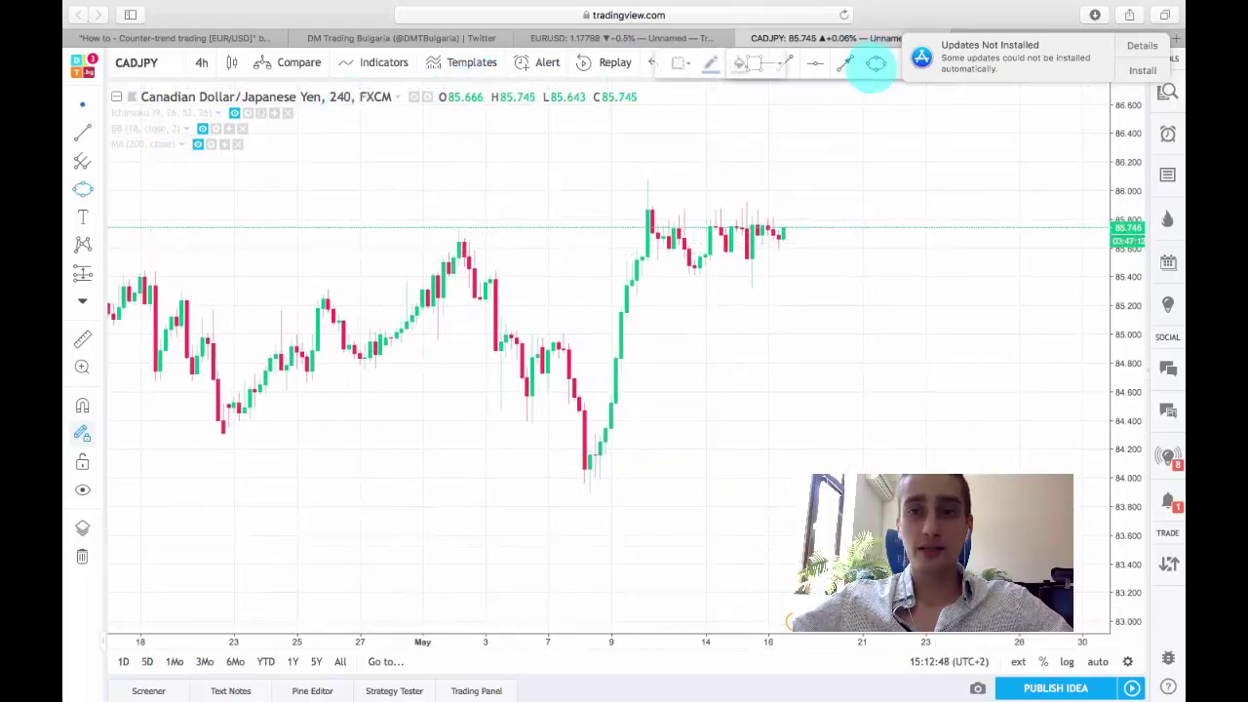
left_click(590, 433)
left_click(588, 480)
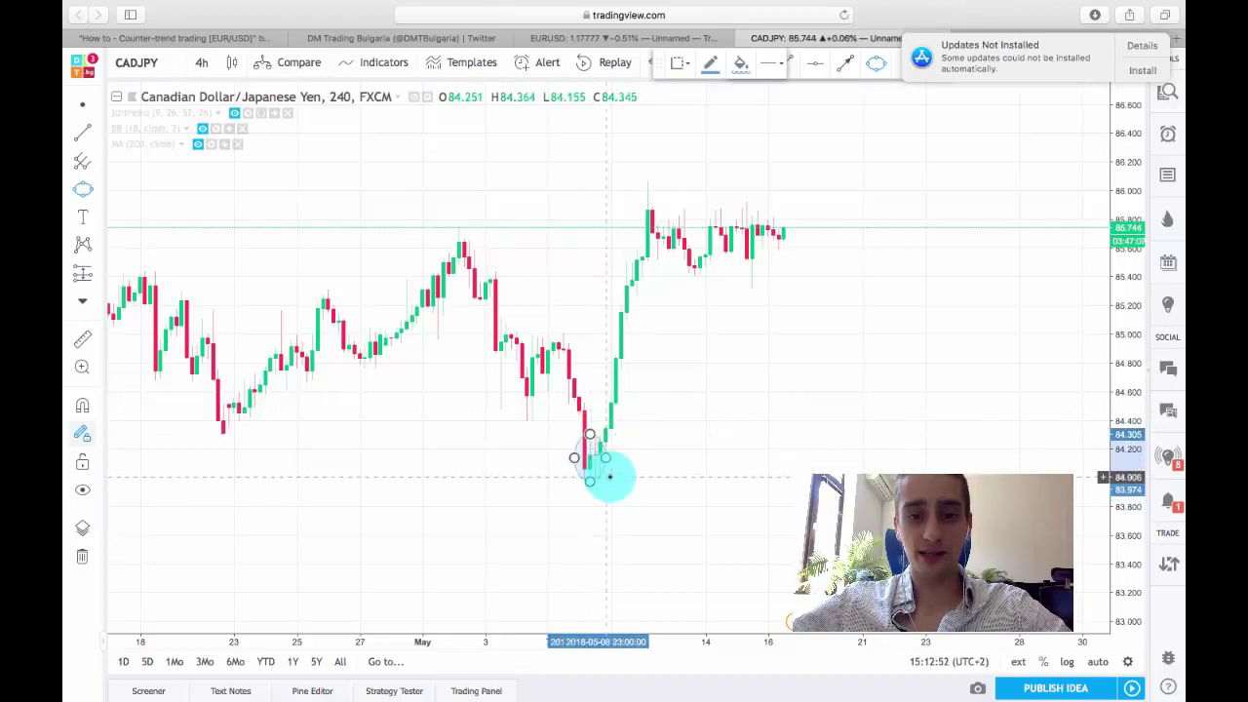
left_click(620, 475)
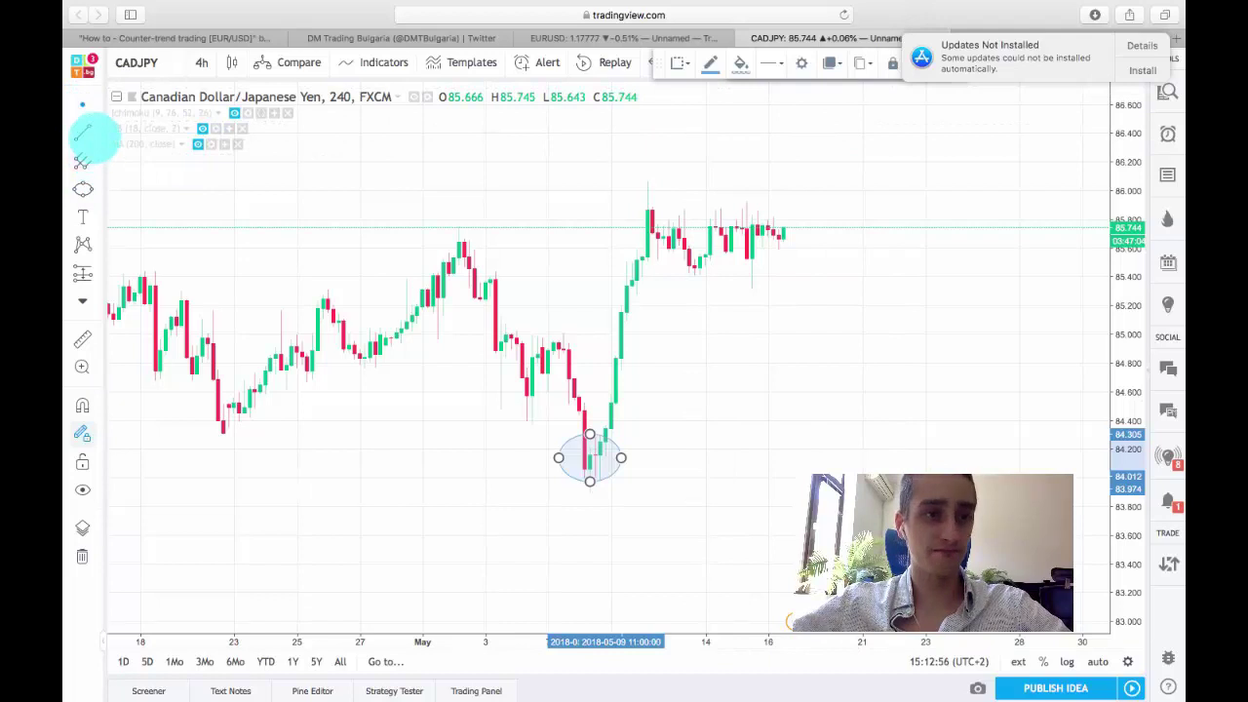
Step: Draw a green arrow pointing up at the circled CADJPY low, and show the 200-period moving average
left_click(98, 132)
left_click(151, 287)
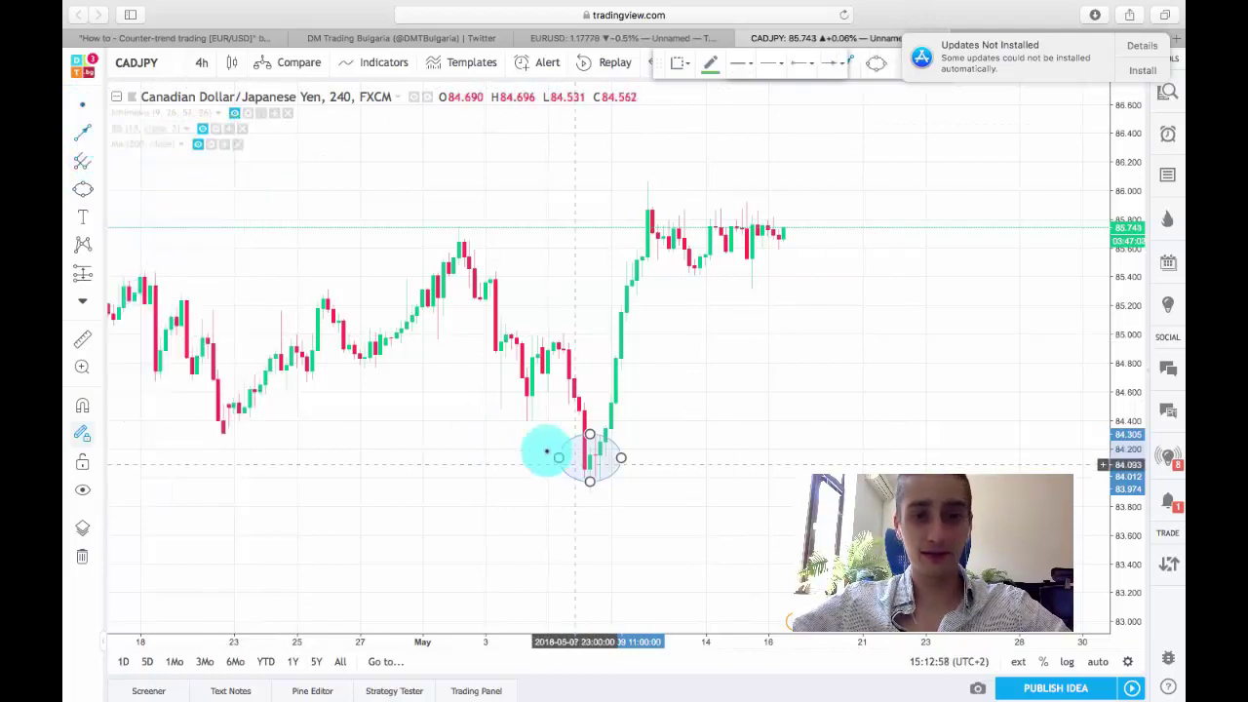
mouse_move(637, 522)
left_mouse_down()
mouse_move(592, 473)
mouse_move(621, 477)
left_mouse_up()
left_click(82, 104)
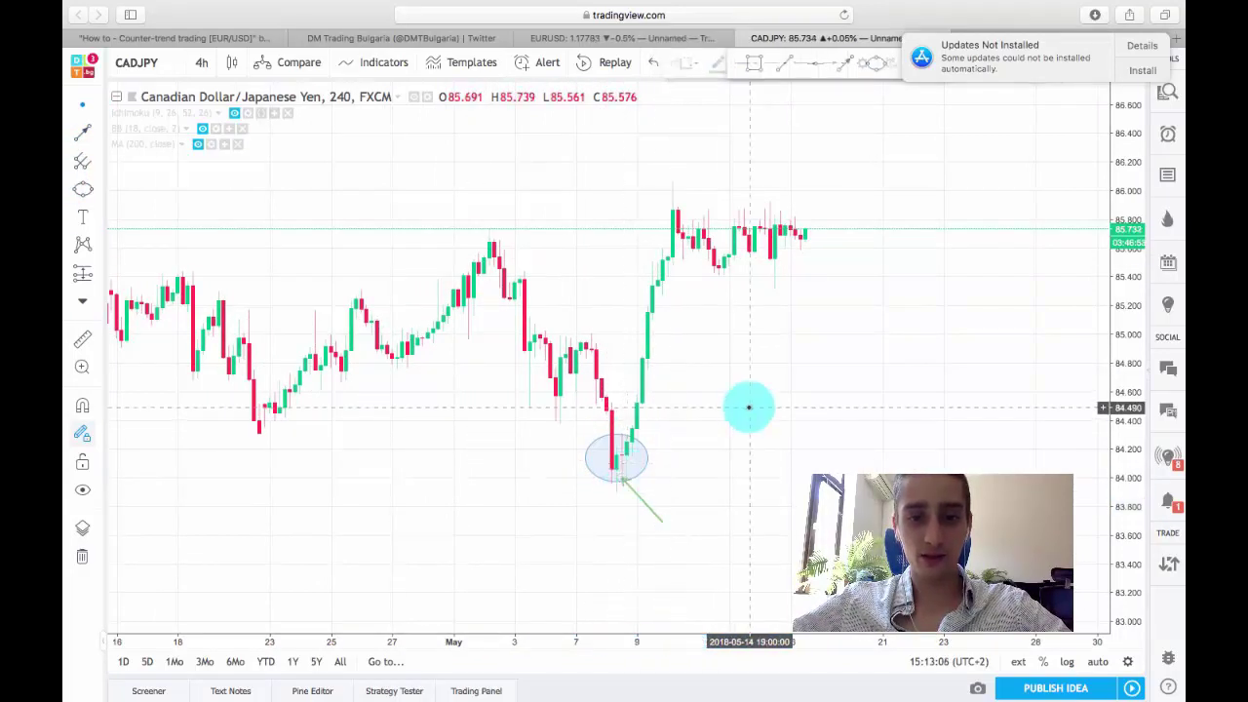
left_click(747, 406)
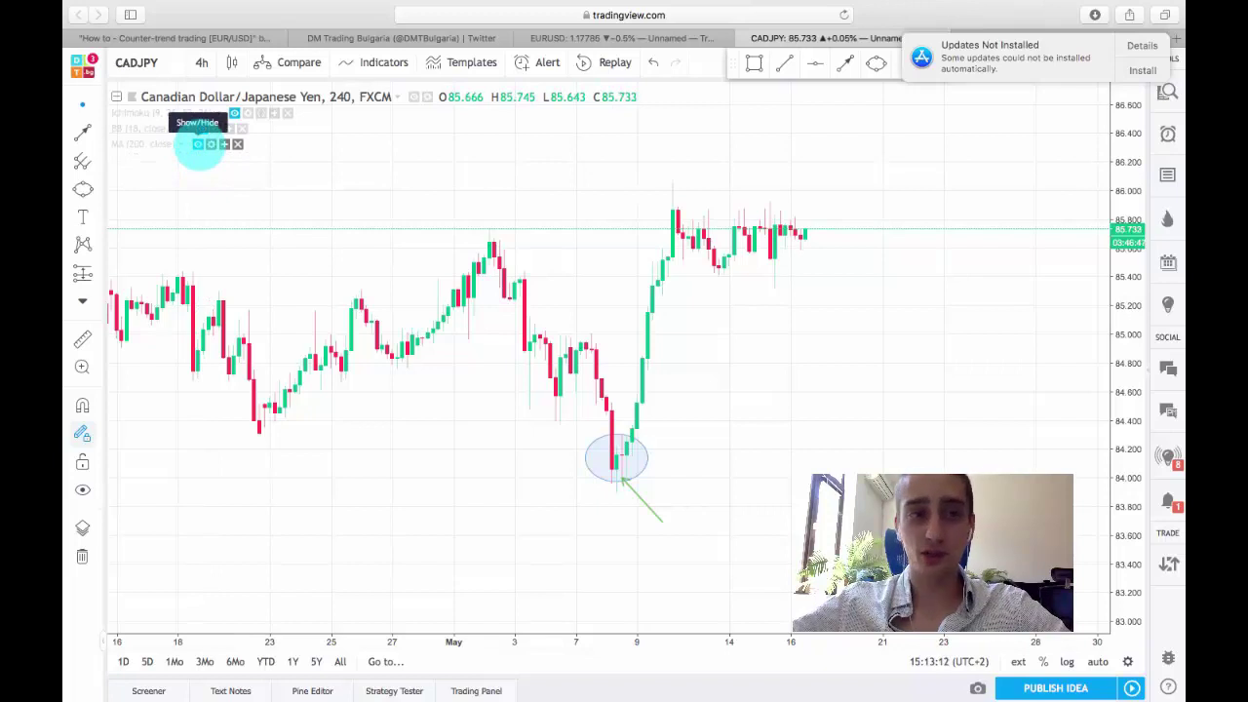
left_click(198, 144)
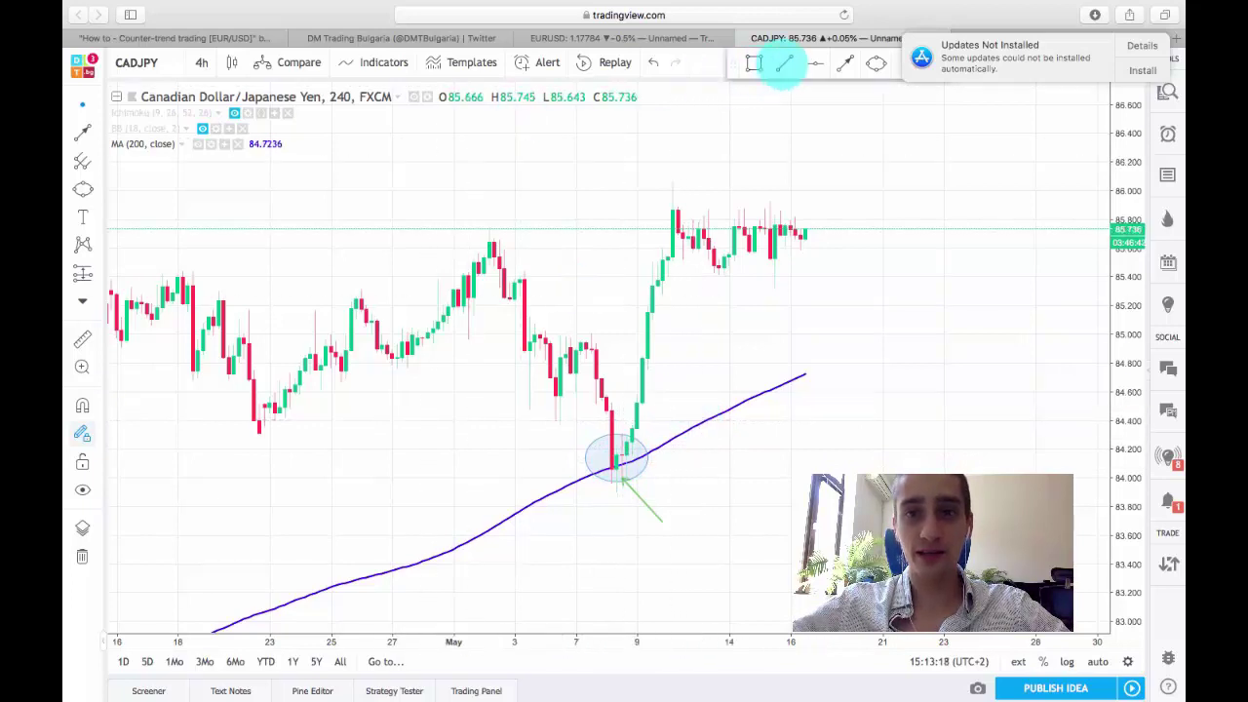
Step: Draw two short horizontal trend lines on the CADJPY chart, at about 85.00 across the rally and about 86.07 above its high
left_click(785, 62)
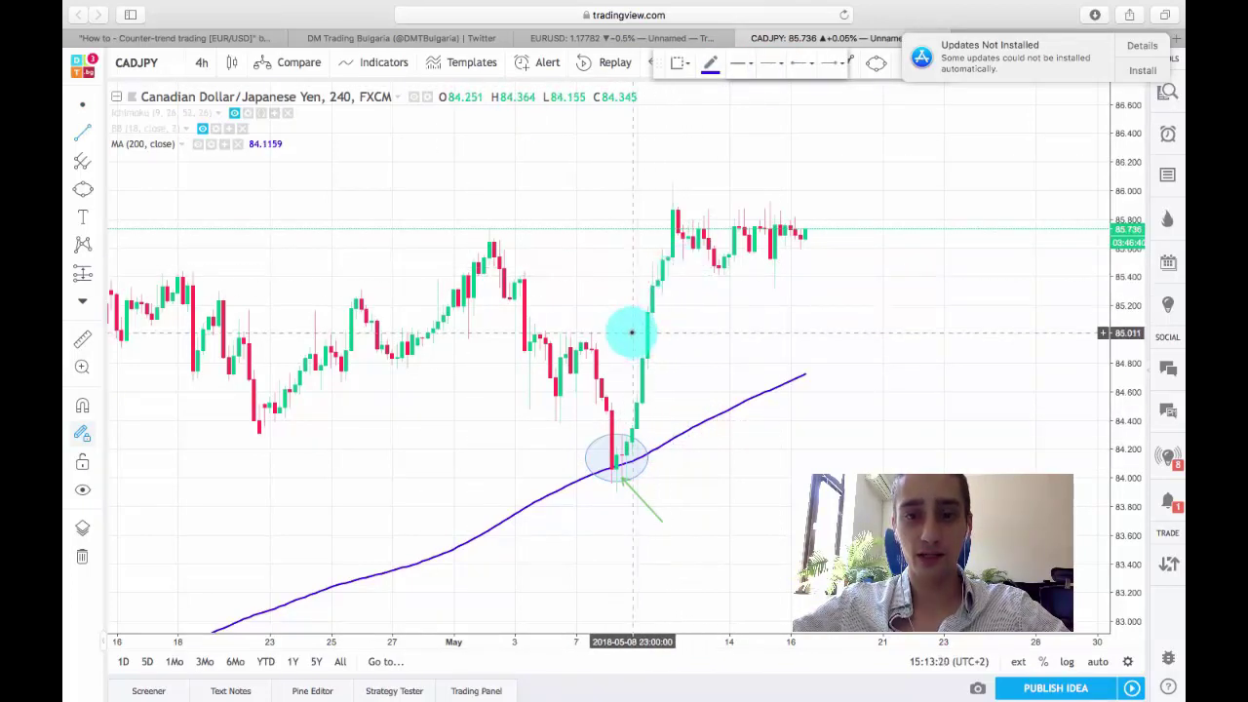
left_click_drag(631, 335, 733, 334)
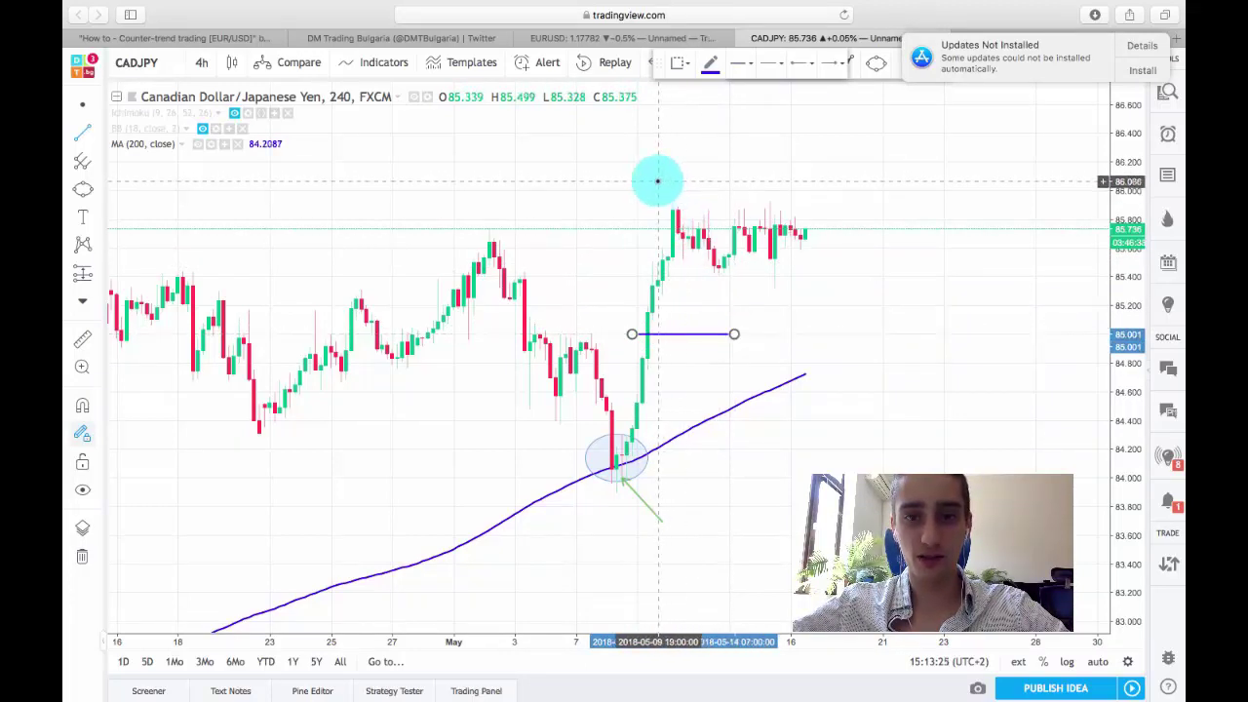
left_click_drag(657, 181, 748, 182)
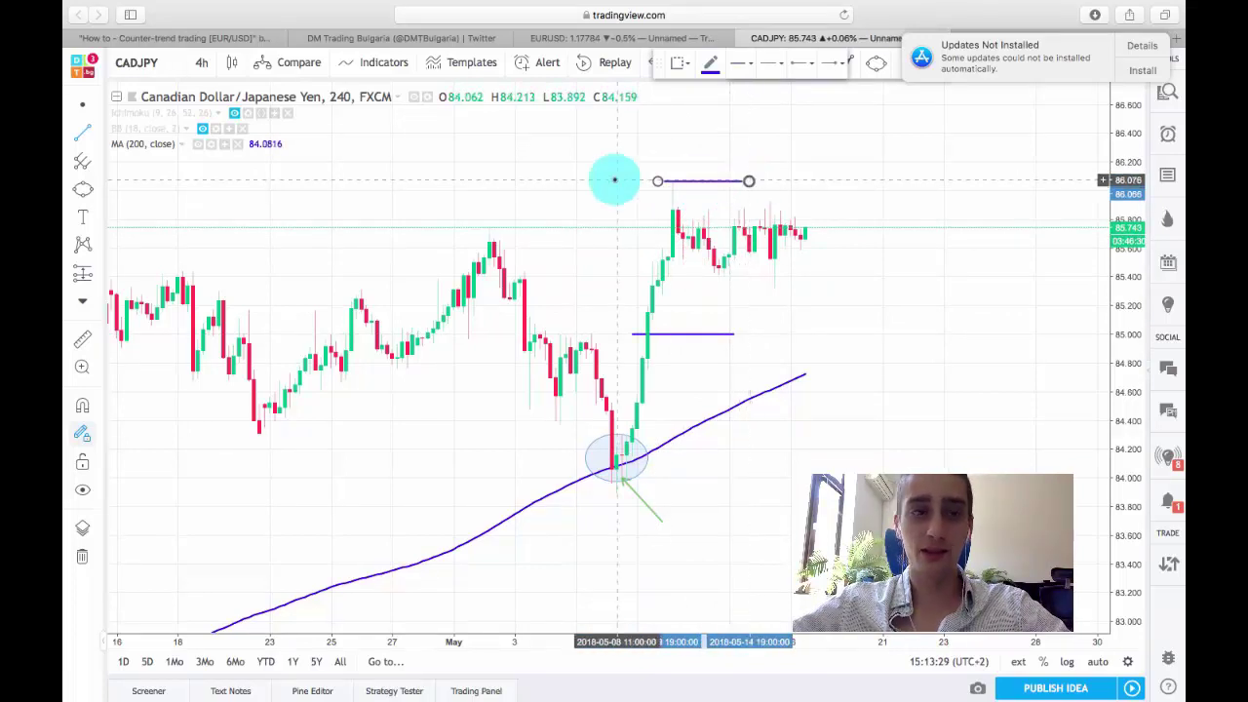
left_click(577, 151)
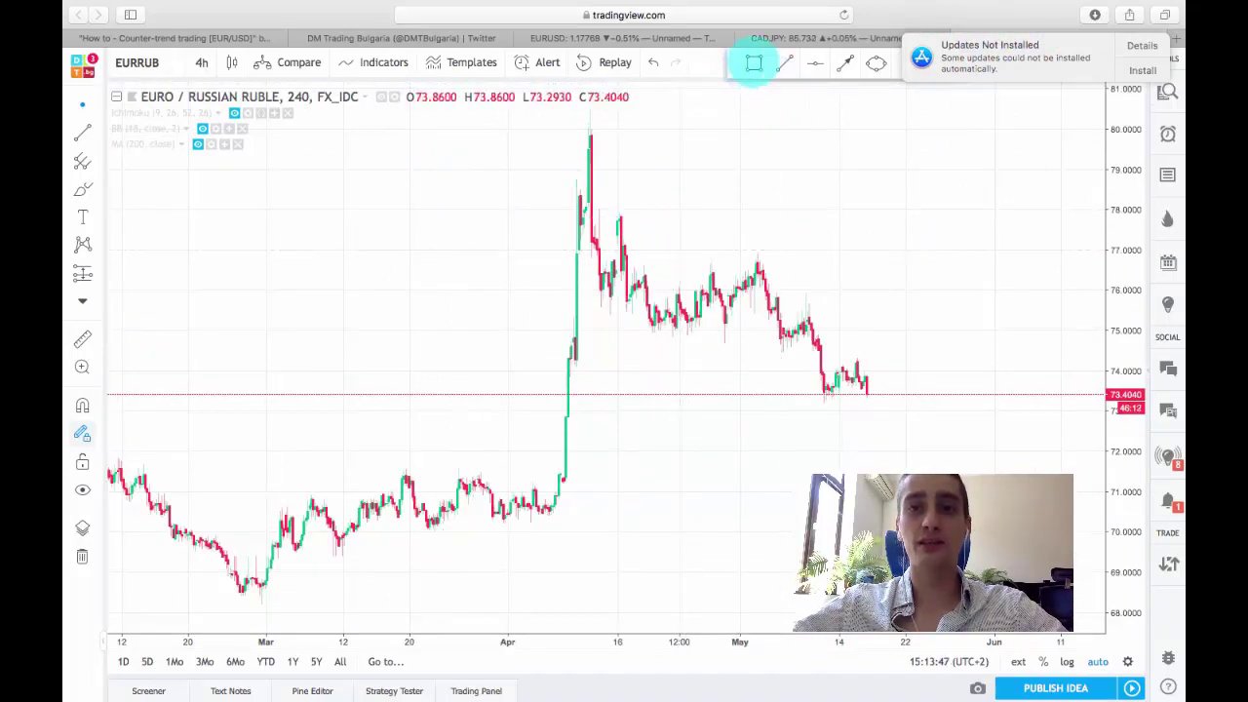
Step: On the EURRUB 4h chart, draw a rectangle zone from about 74.15 to 74.87, spanning 5 April to 6 June
left_click(754, 62)
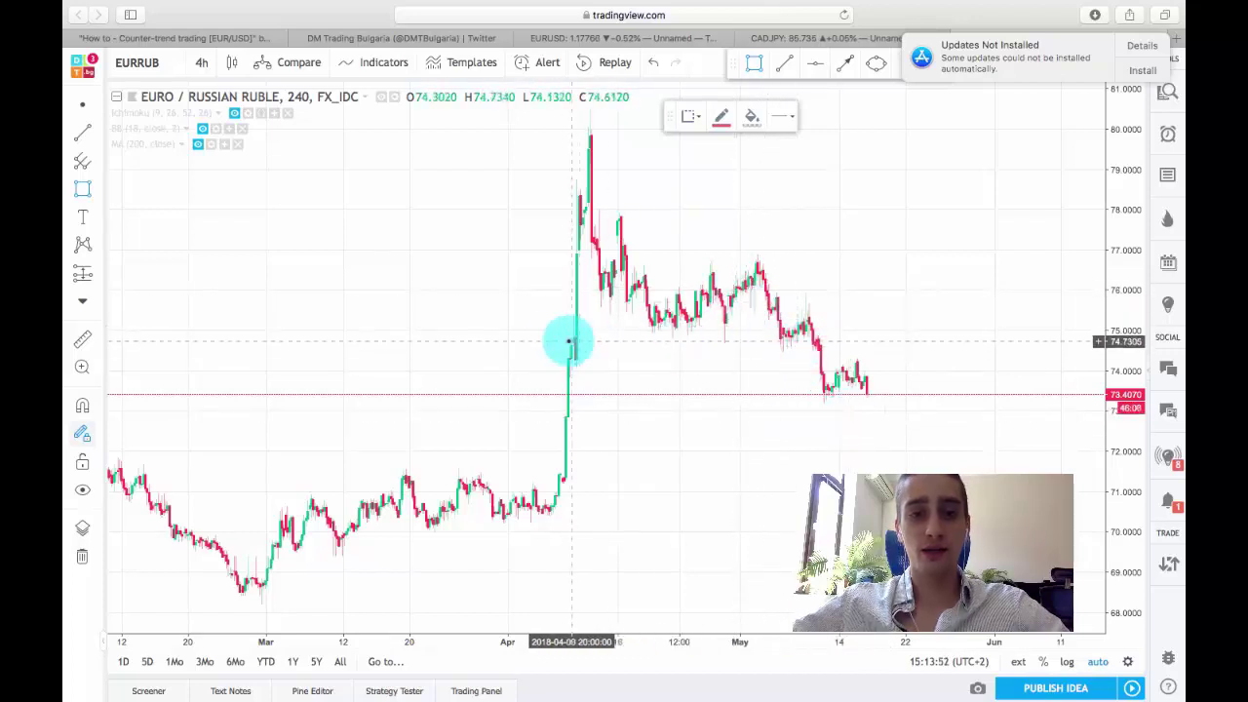
mouse_move(548, 337)
left_mouse_down()
mouse_move(758, 365)
mouse_move(1035, 364)
left_mouse_up()
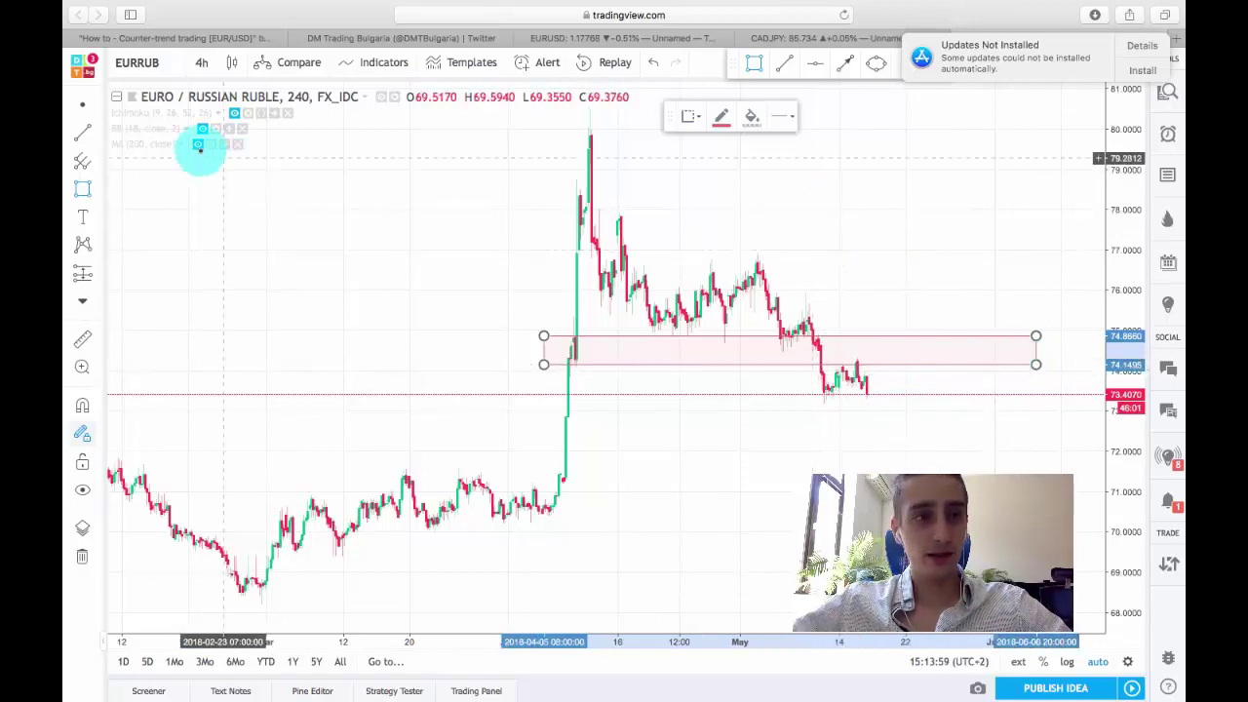
Step: Draw a green arrow from about 74.11 on 14 May, just under the zone, steeply downward past the latest candles
left_click(83, 129)
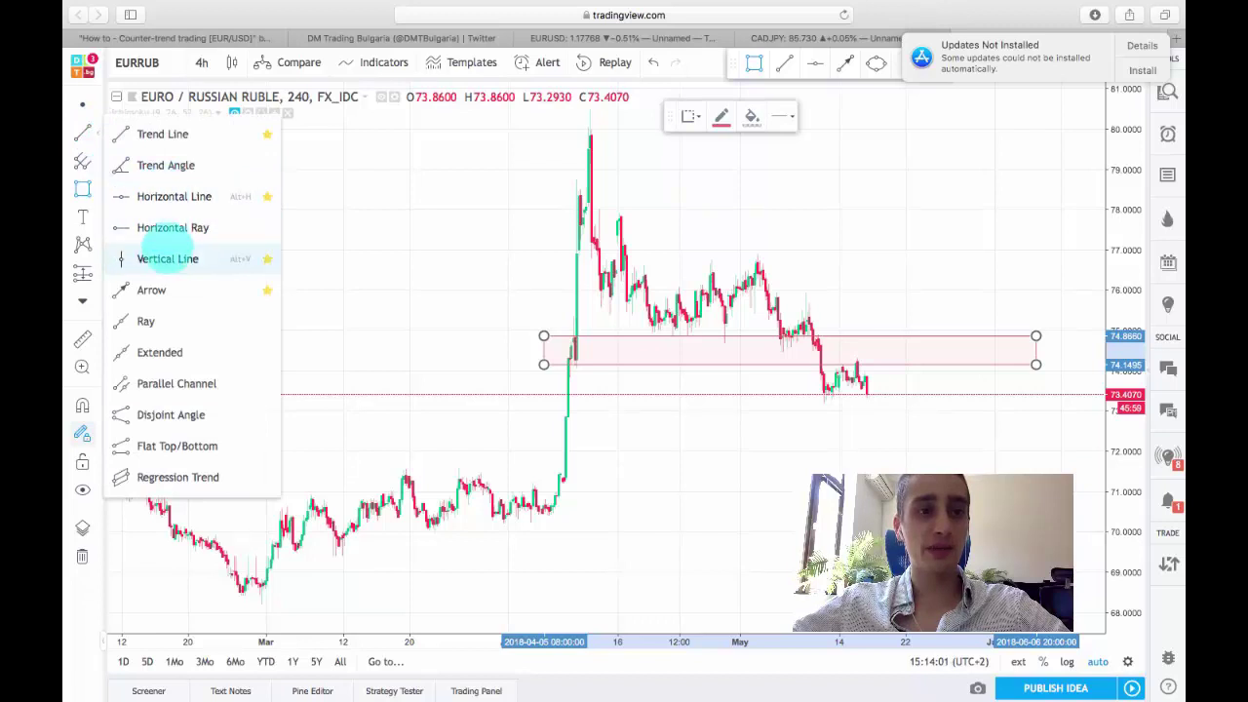
left_click(159, 287)
left_click(848, 367)
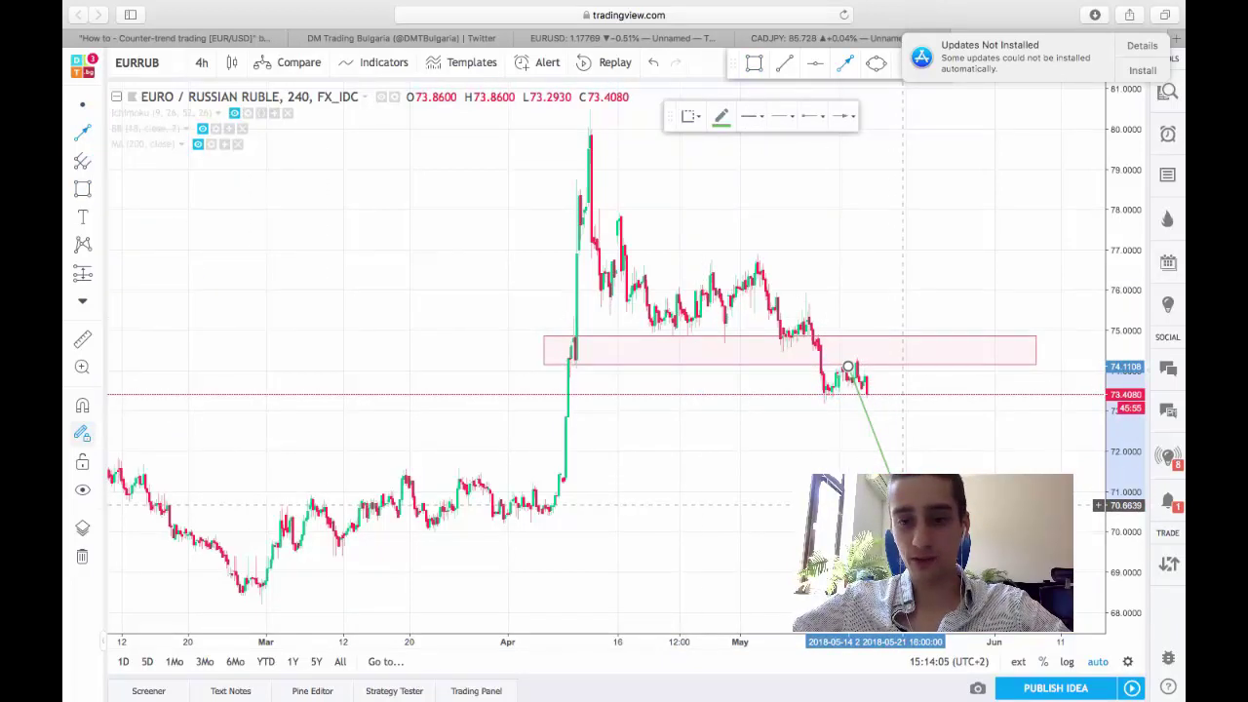
left_click(913, 494)
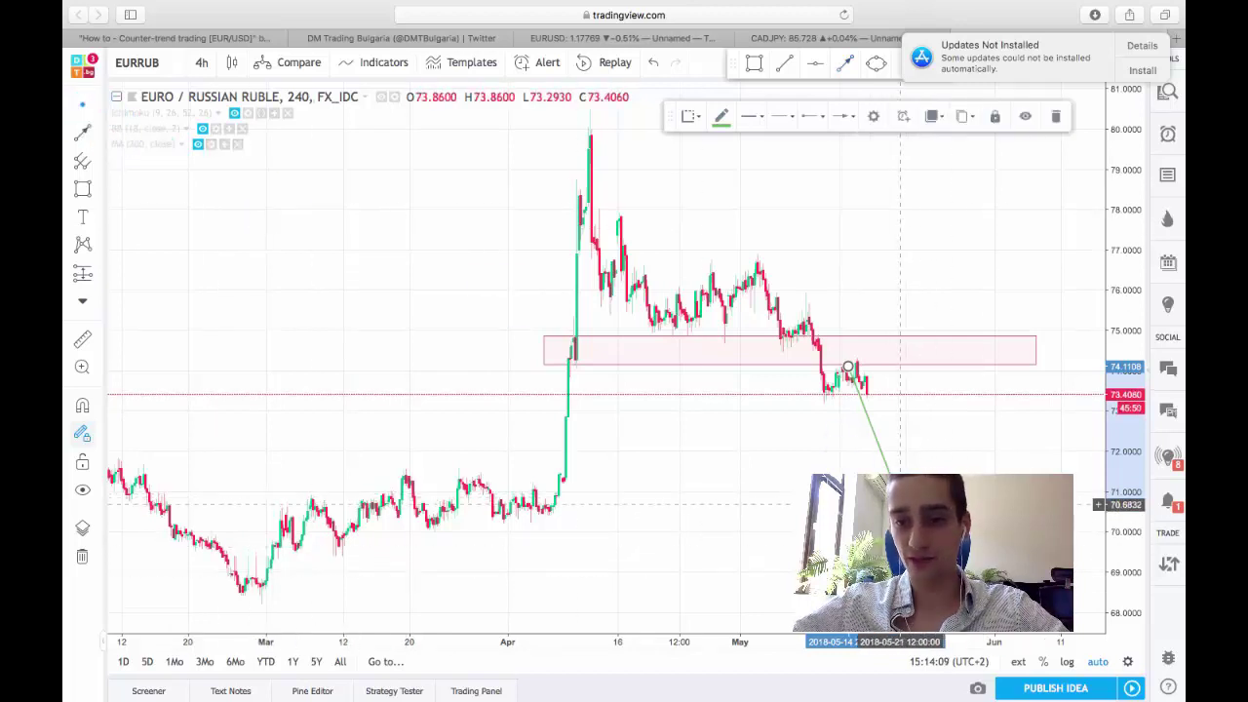
left_click(933, 533)
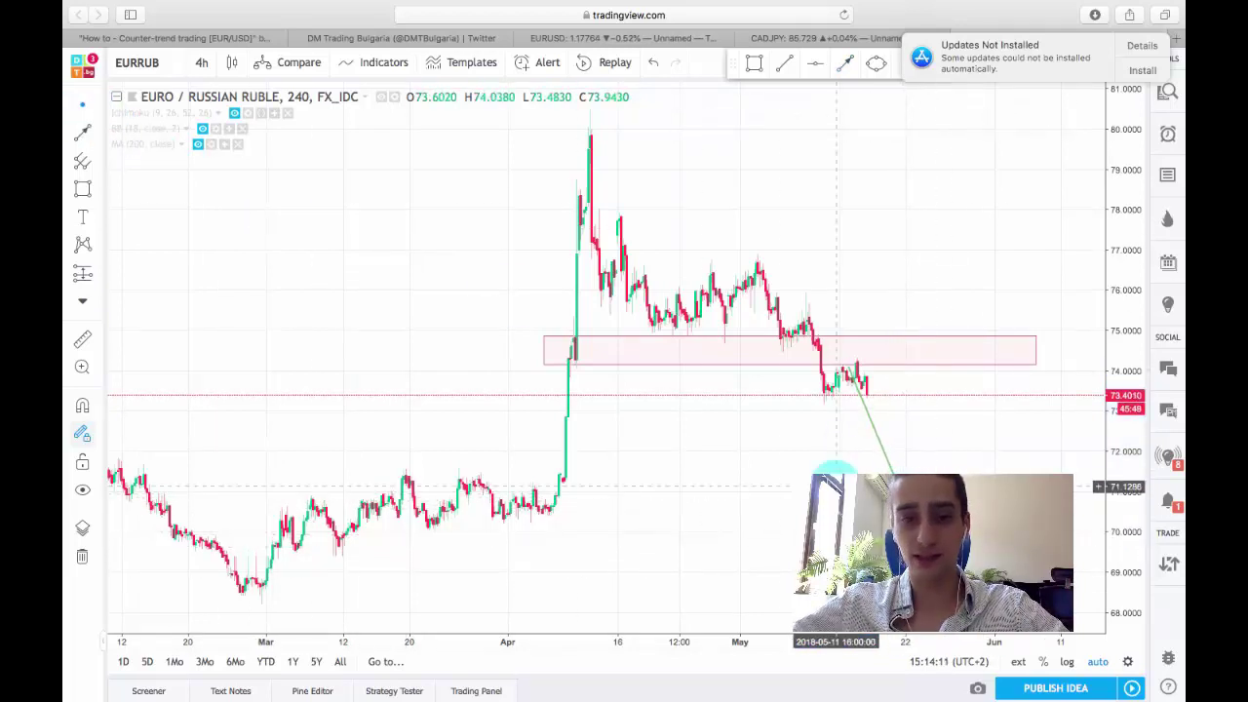
Step: Draw an arrow from about 72.33 on 1 May up to the breakdown candle at about 73.98 on 10 May, and colour it blue
left_click(82, 129)
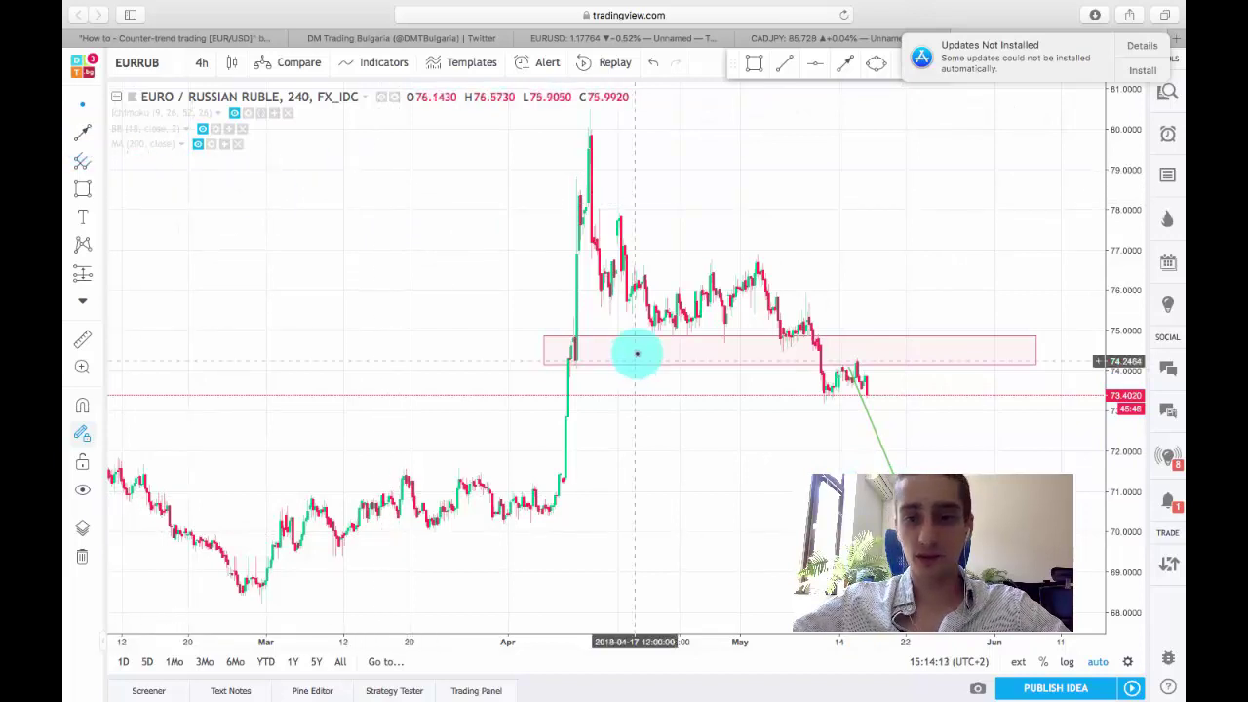
left_click(739, 438)
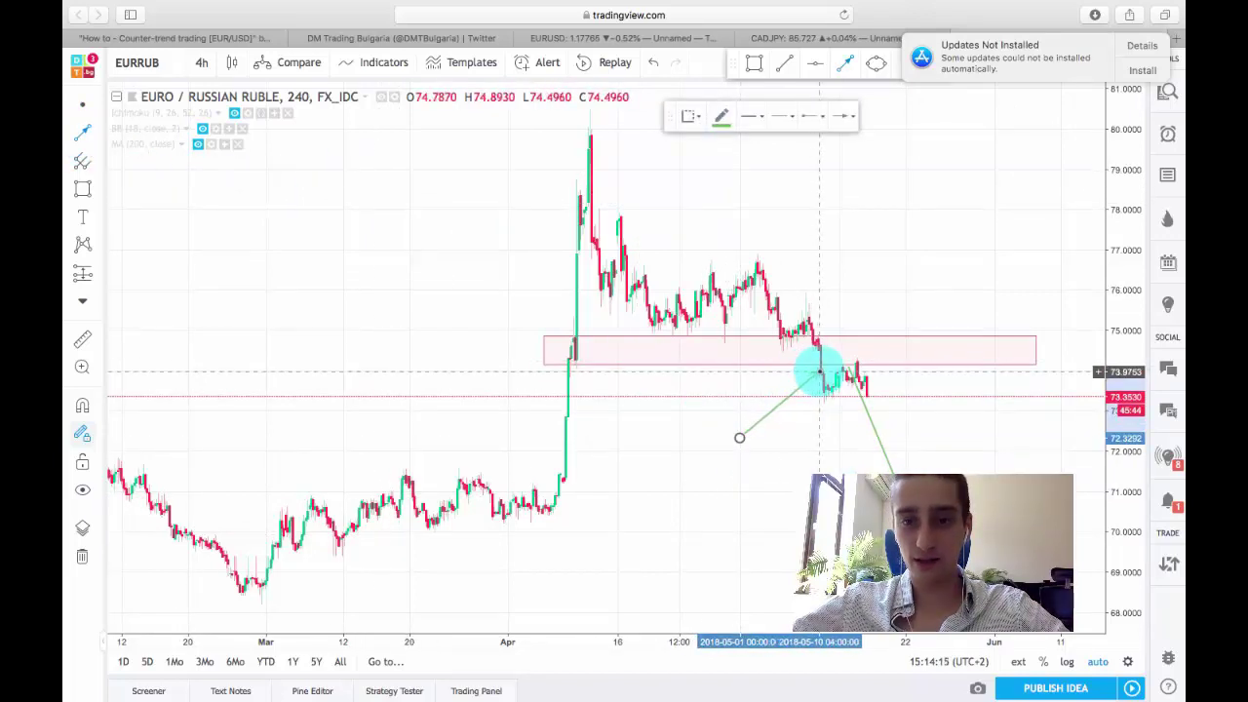
left_click(821, 373)
left_click(720, 115)
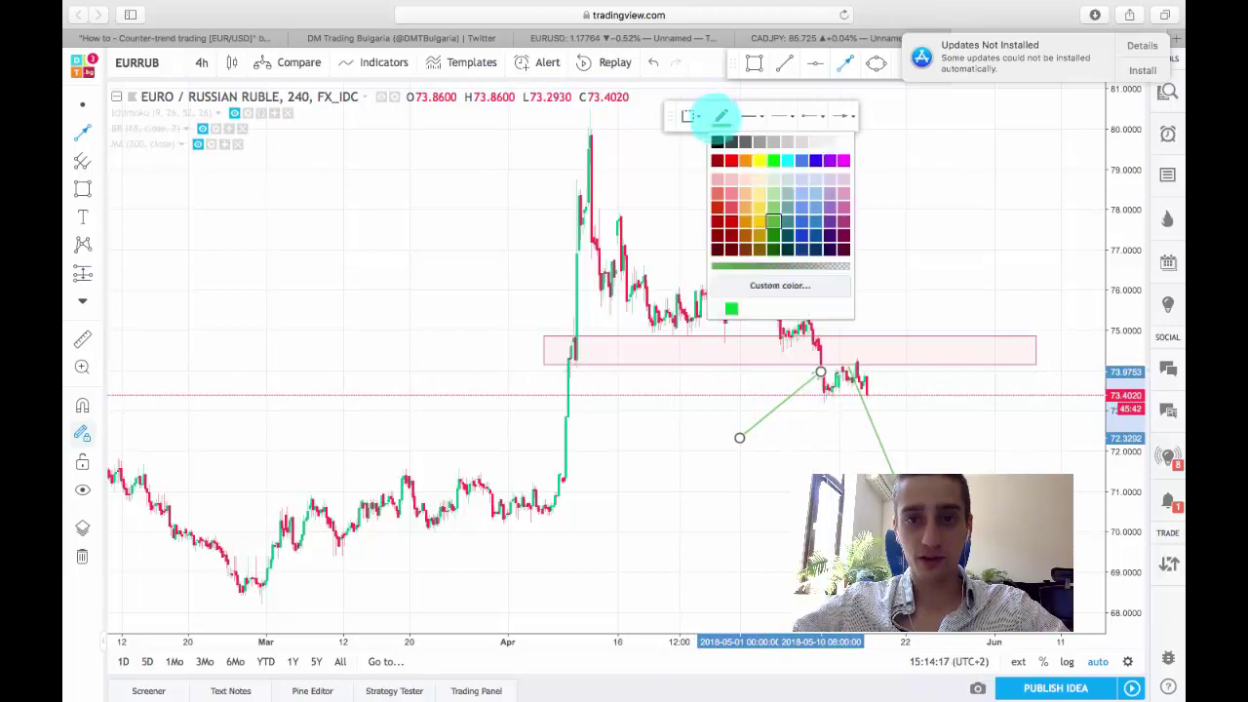
left_click(814, 160)
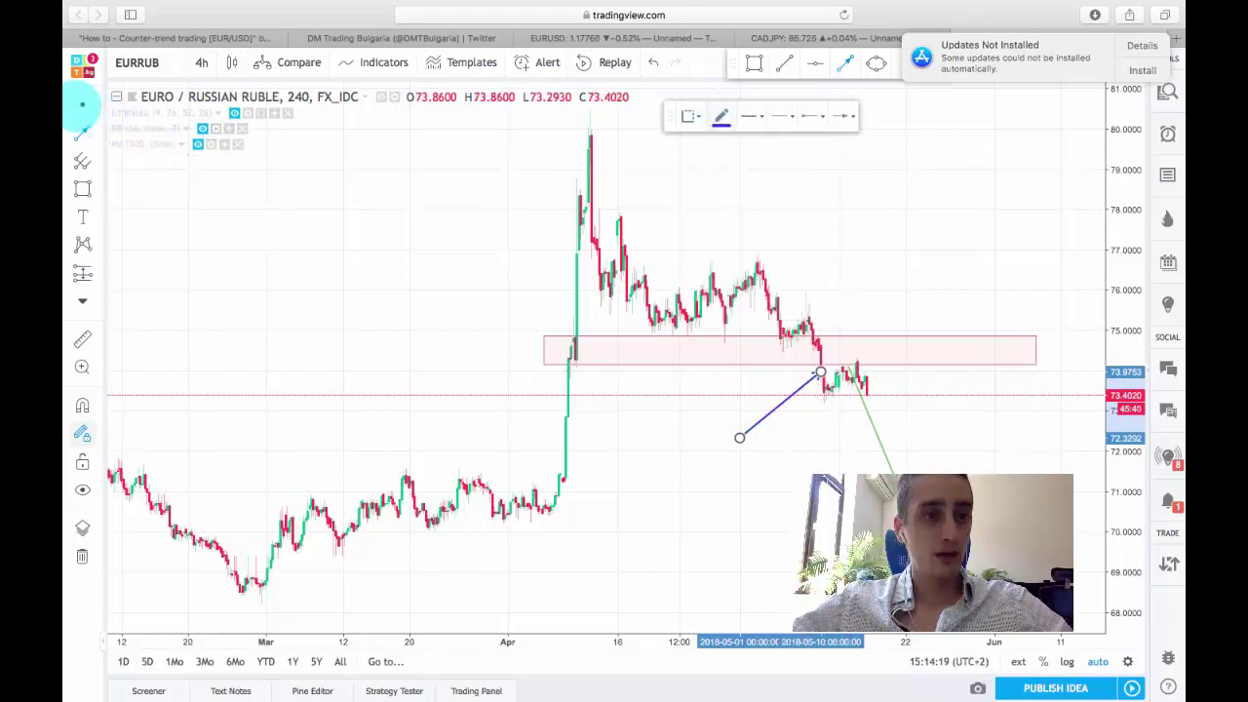
left_click(384, 215)
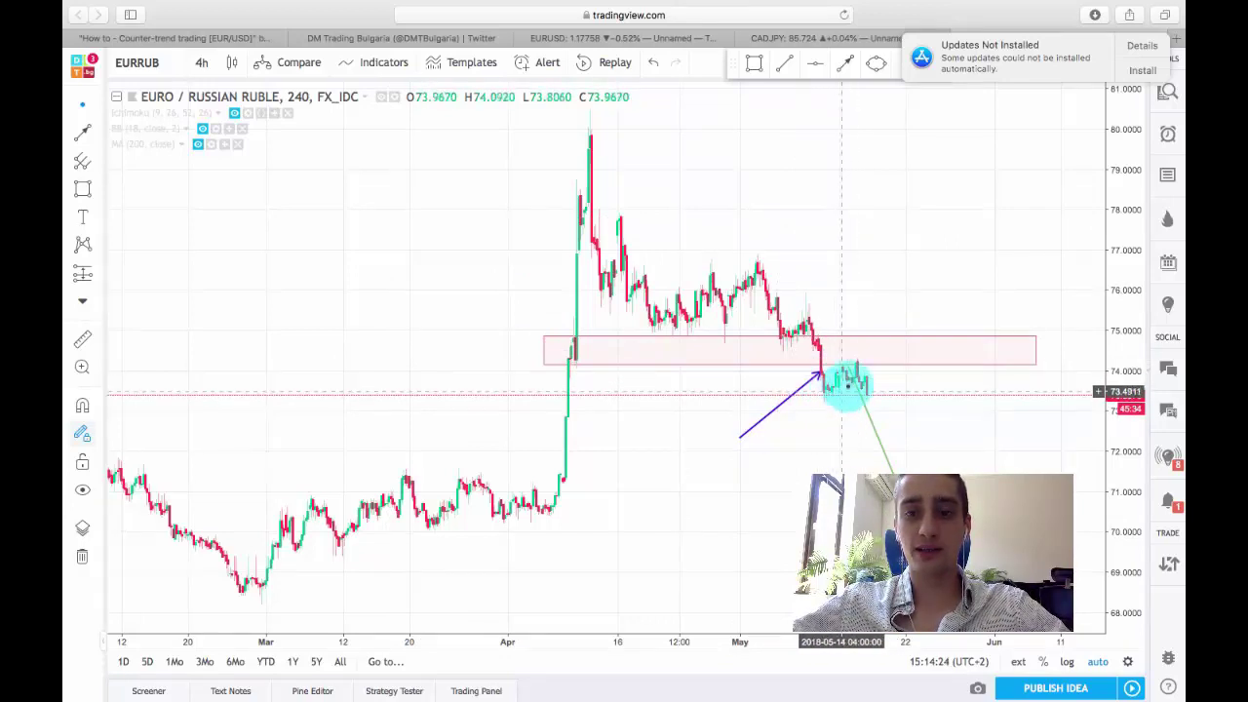
left_click(885, 359)
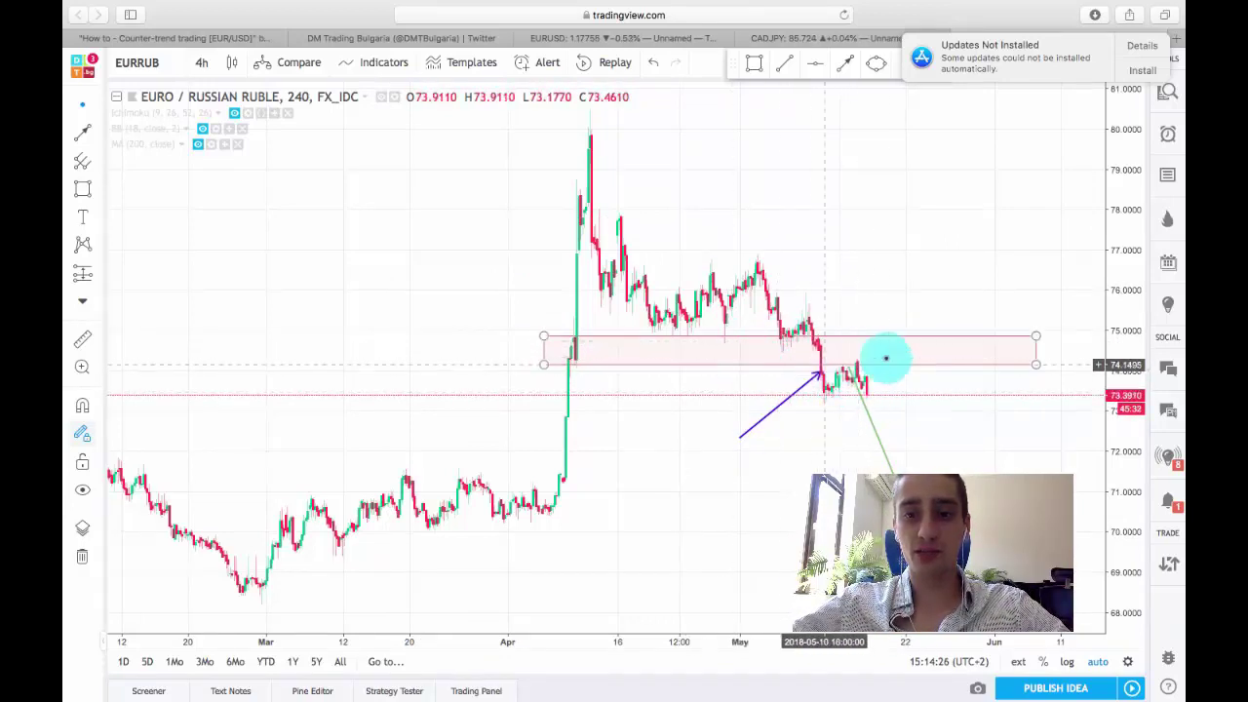
scroll(881, 369, "up", 4)
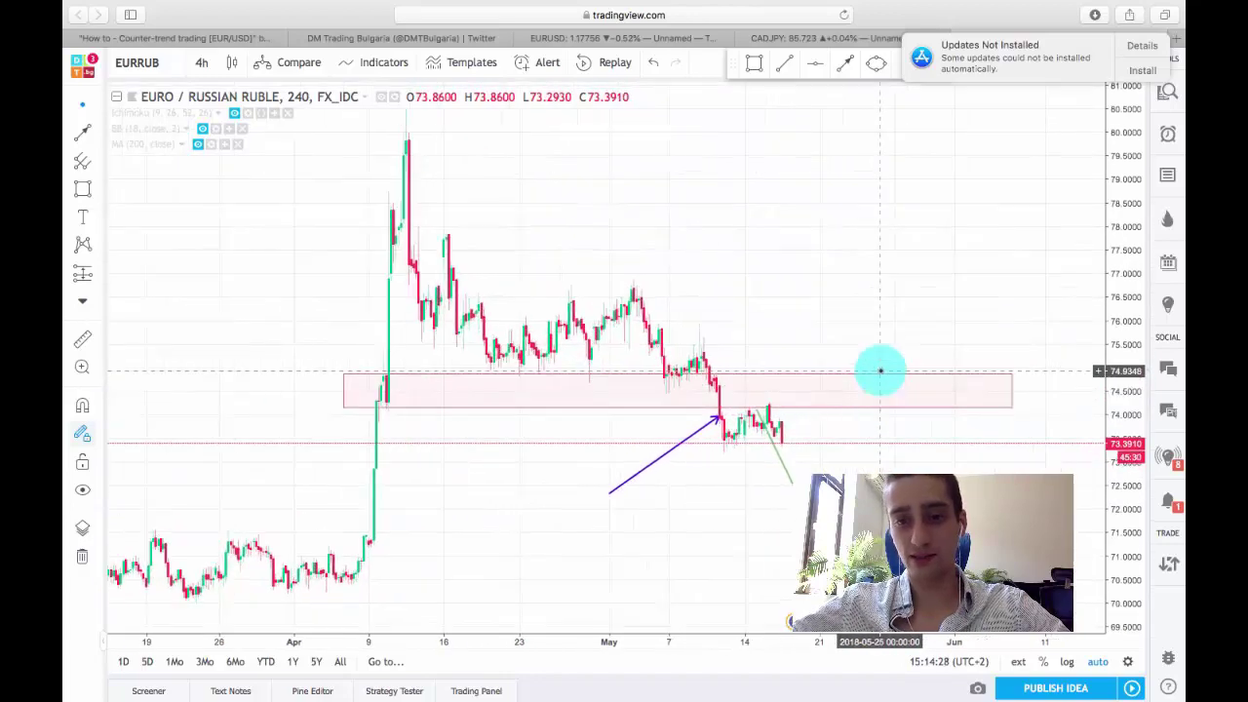
scroll(880, 370, "down", 3)
scroll(885, 481, "up", 3)
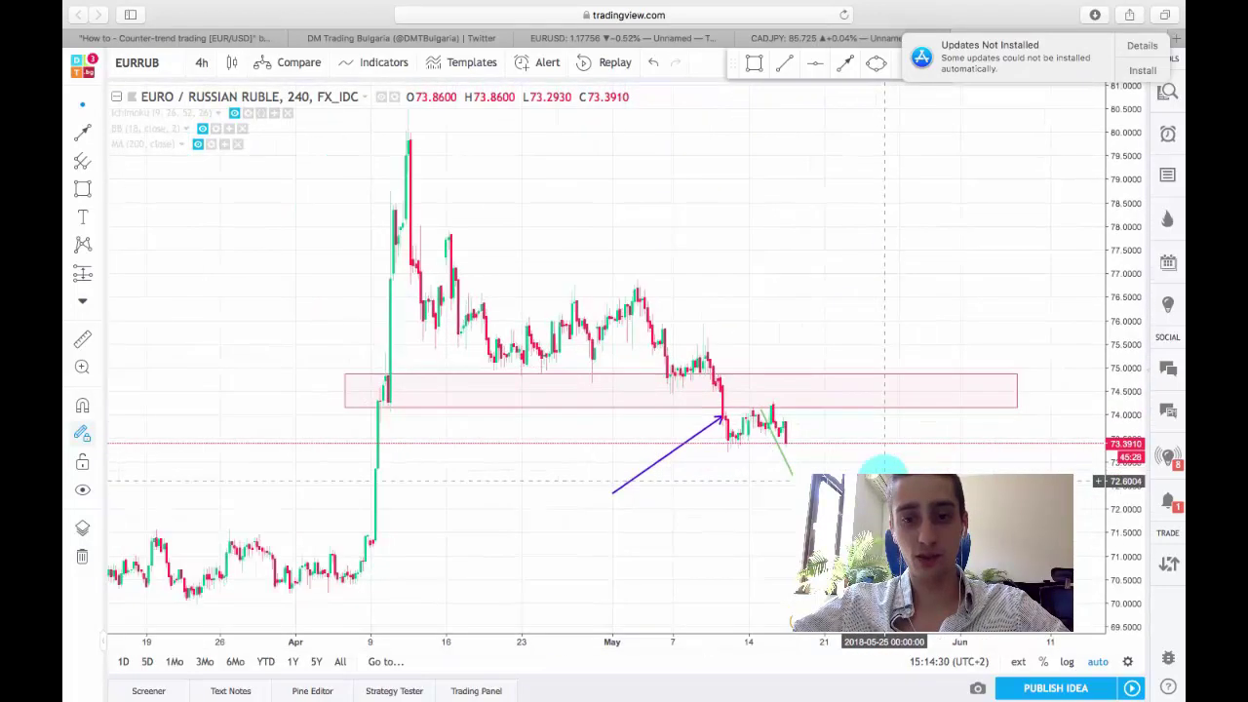
scroll(884, 480, "down", 2)
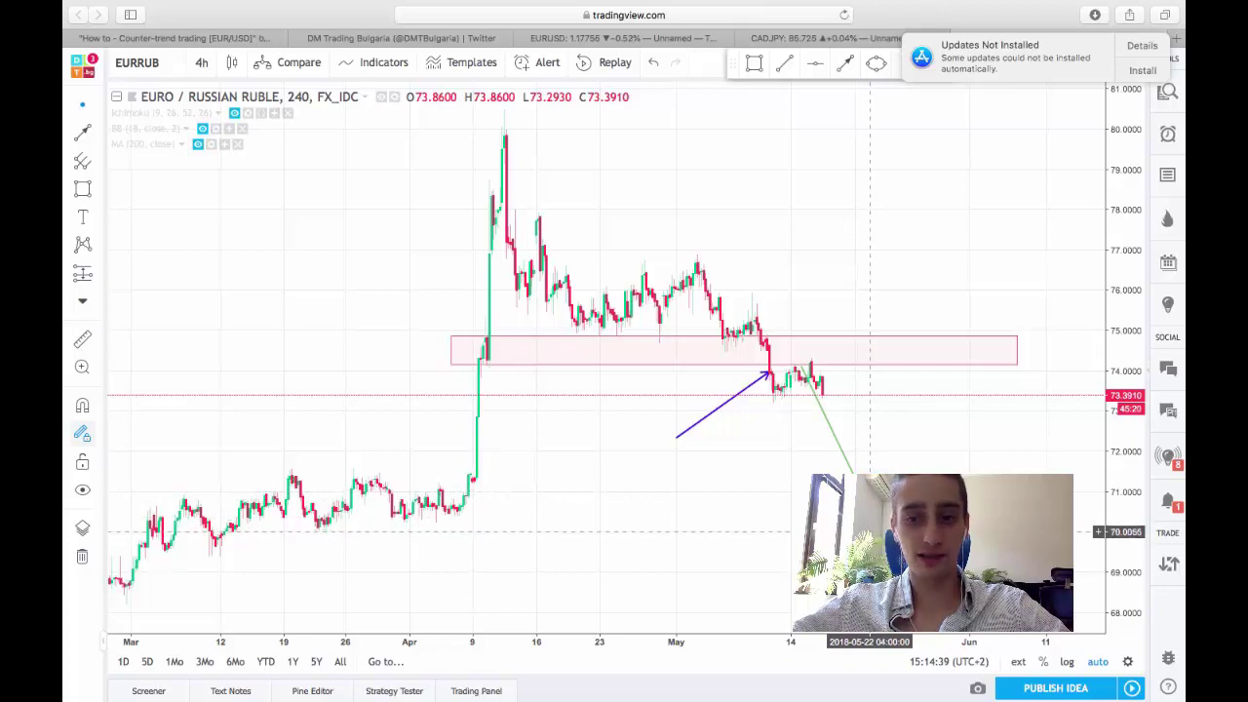
left_click(915, 456)
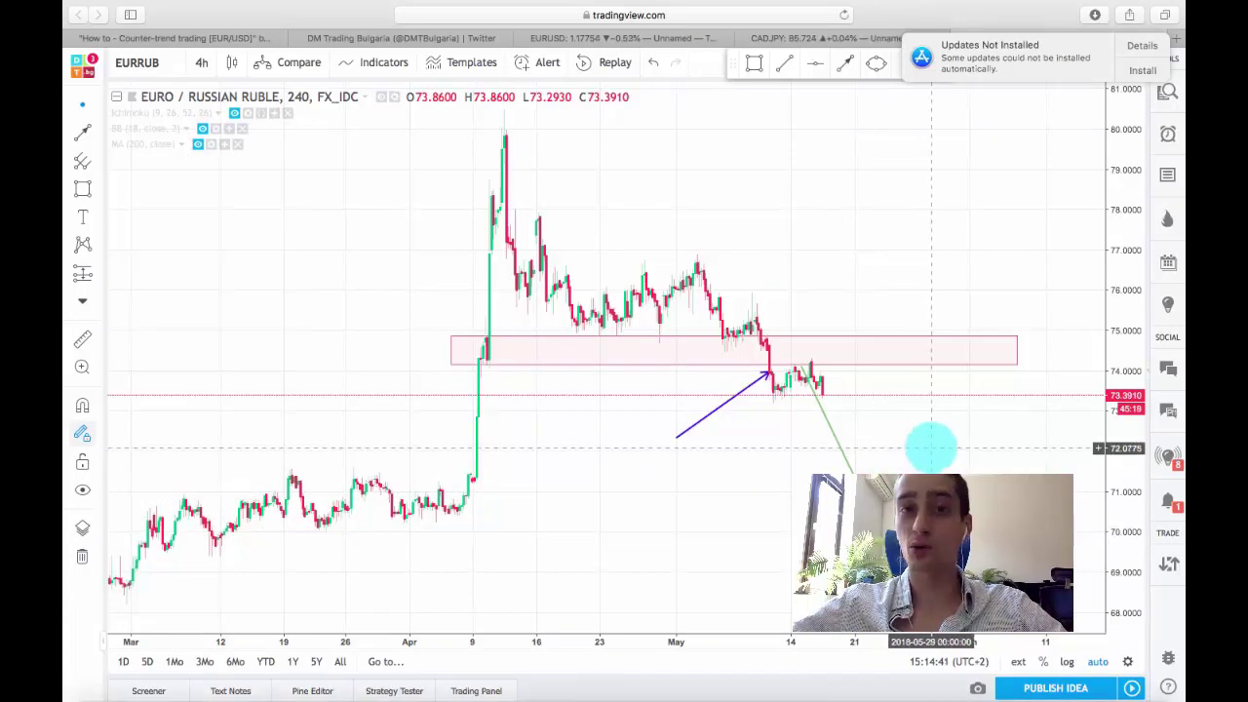